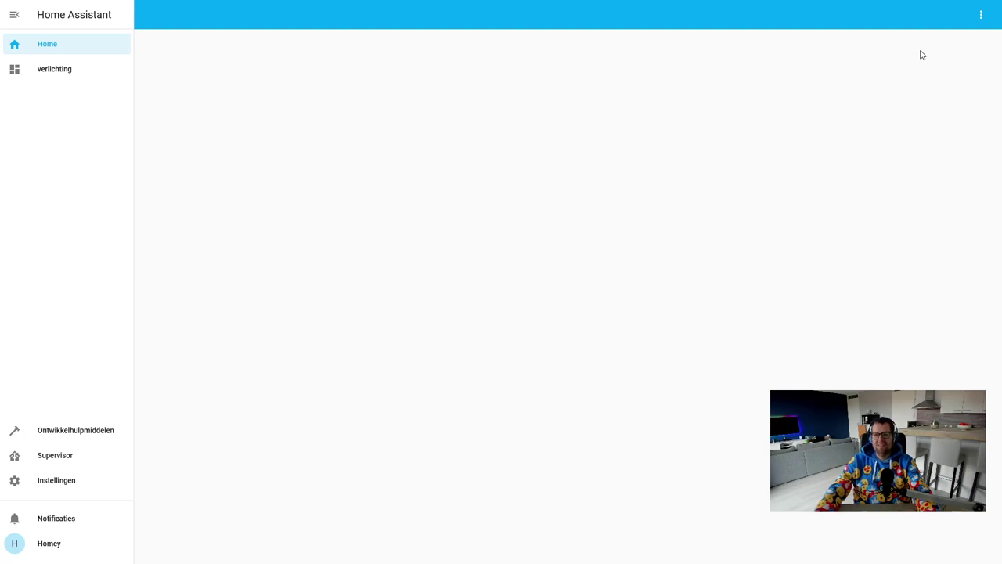
# Start editing the Home dashboard and add a Verticale stapel card.
pyautogui.click(981, 17)
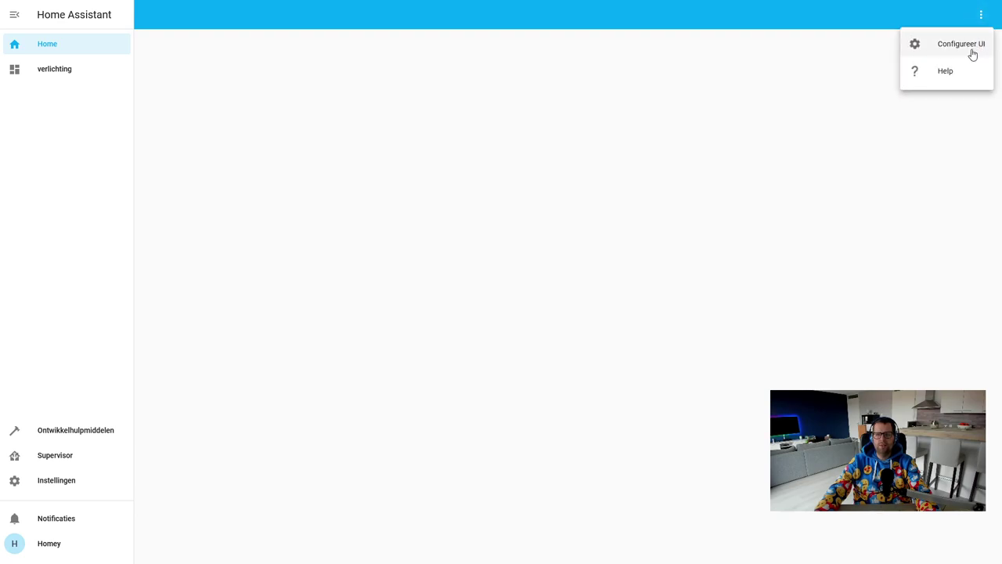
pyautogui.click(973, 45)
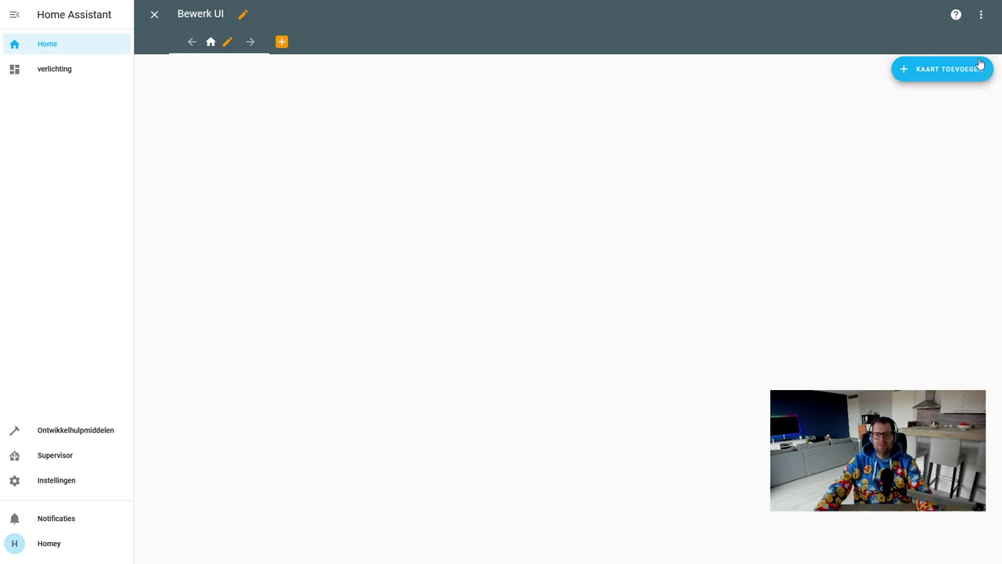
pyautogui.click(942, 70)
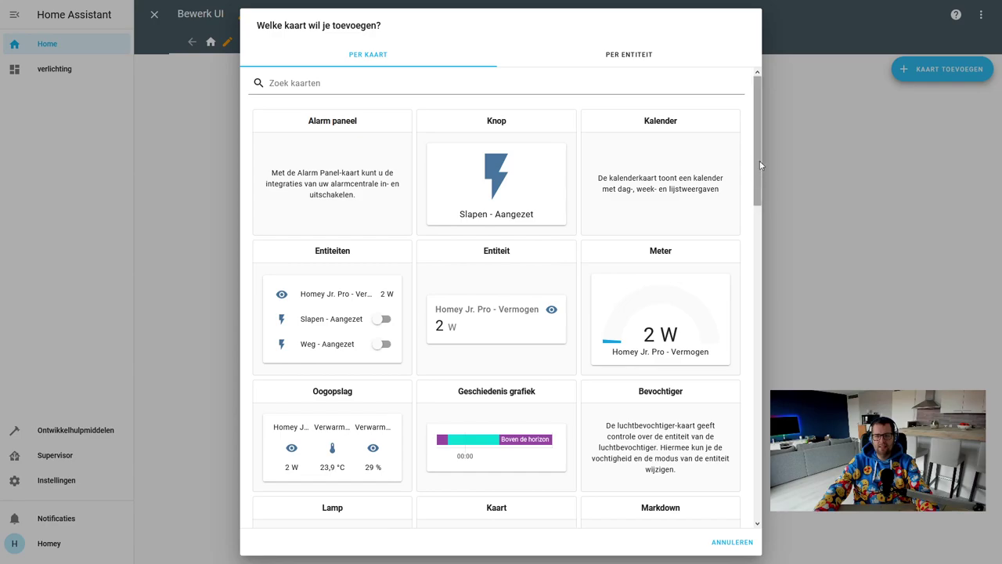
pyautogui.moveTo(760, 157); pyautogui.dragTo(785, 166)
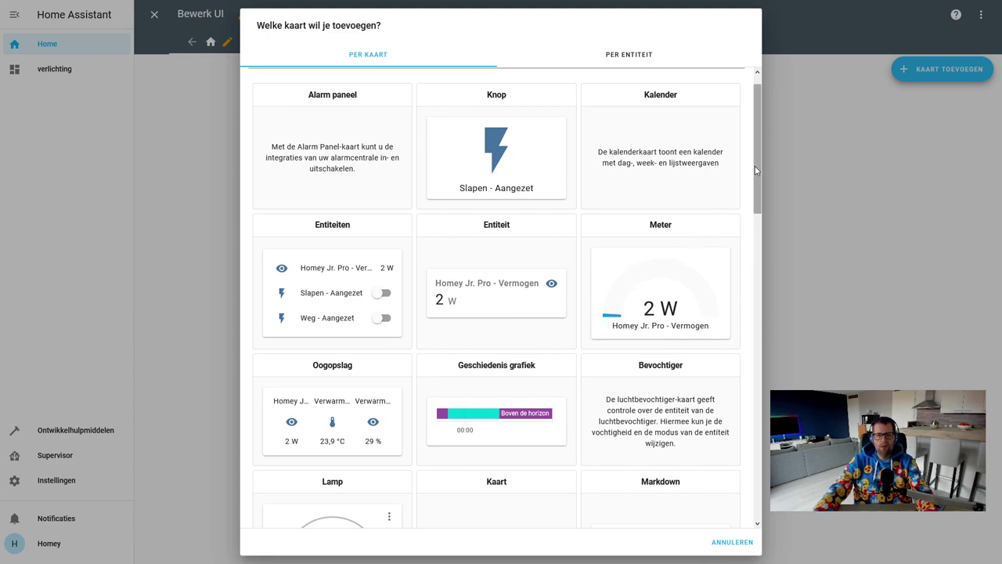
pyautogui.moveTo(755, 170); pyautogui.dragTo(783, 456)
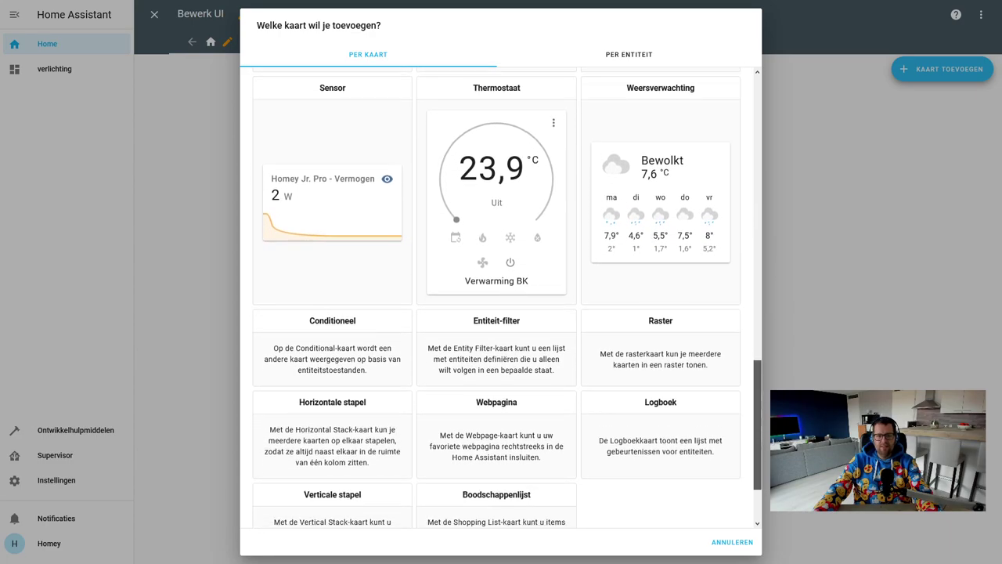
pyautogui.click(354, 510)
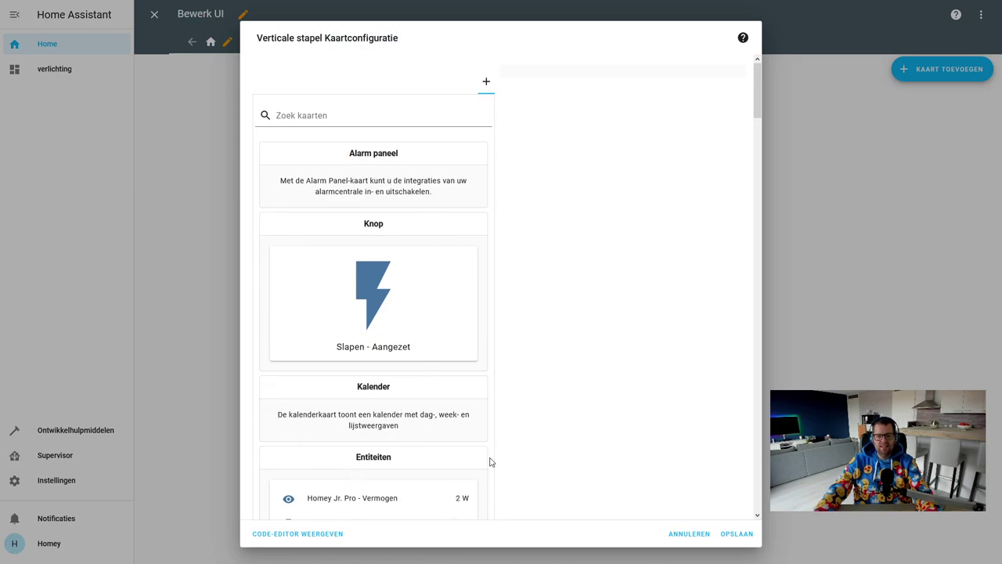
# Insert an Entiteiten card as the first card in the vertical stack.
pyautogui.scroll(-5, 447, 320)
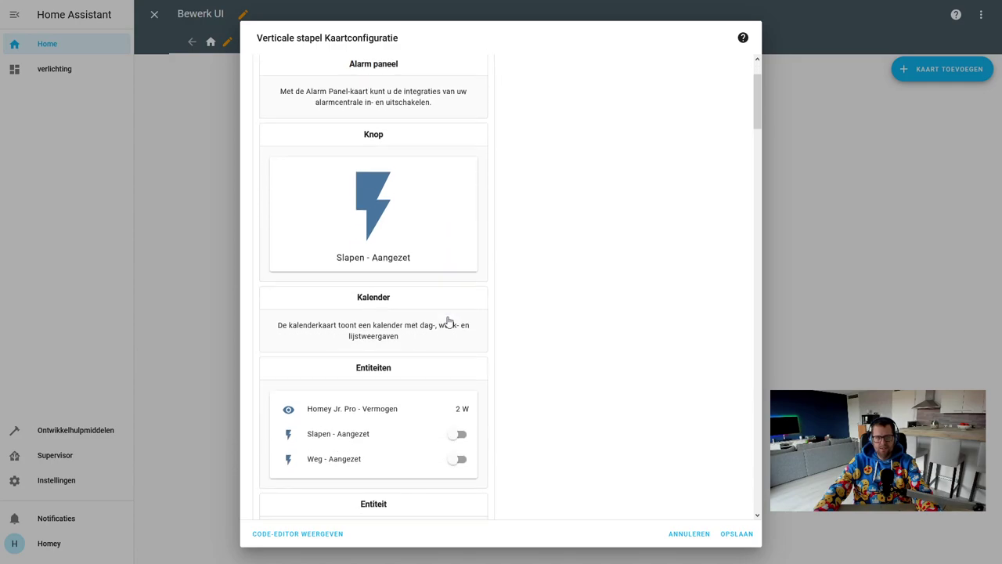
pyautogui.scroll(-6, 448, 321)
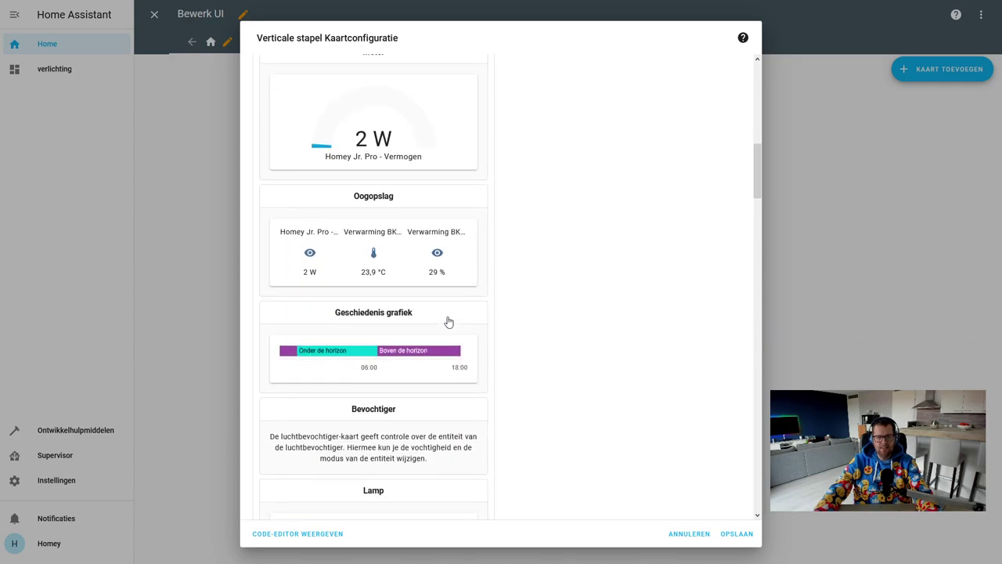
pyautogui.scroll(8, 447, 320)
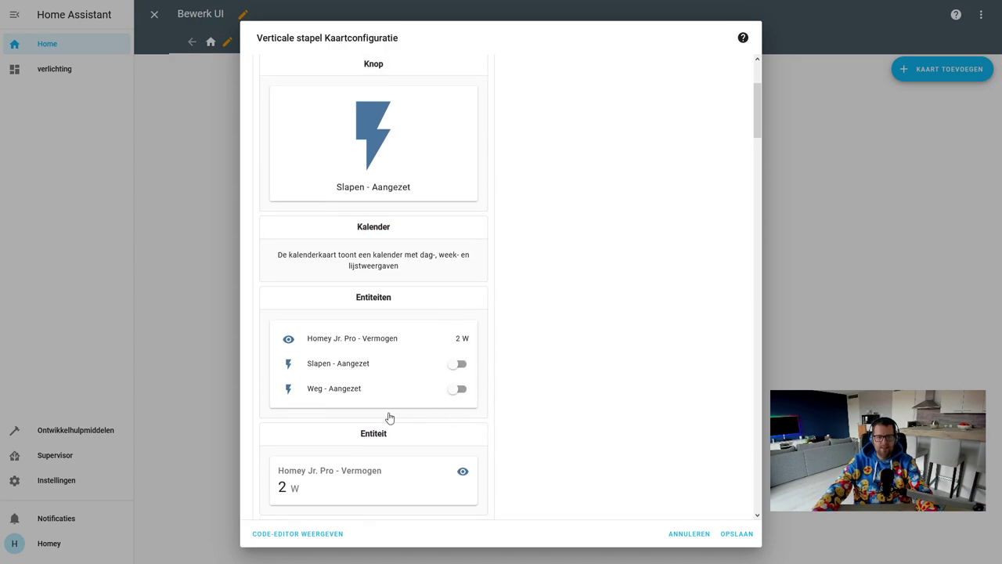
pyautogui.click(397, 368)
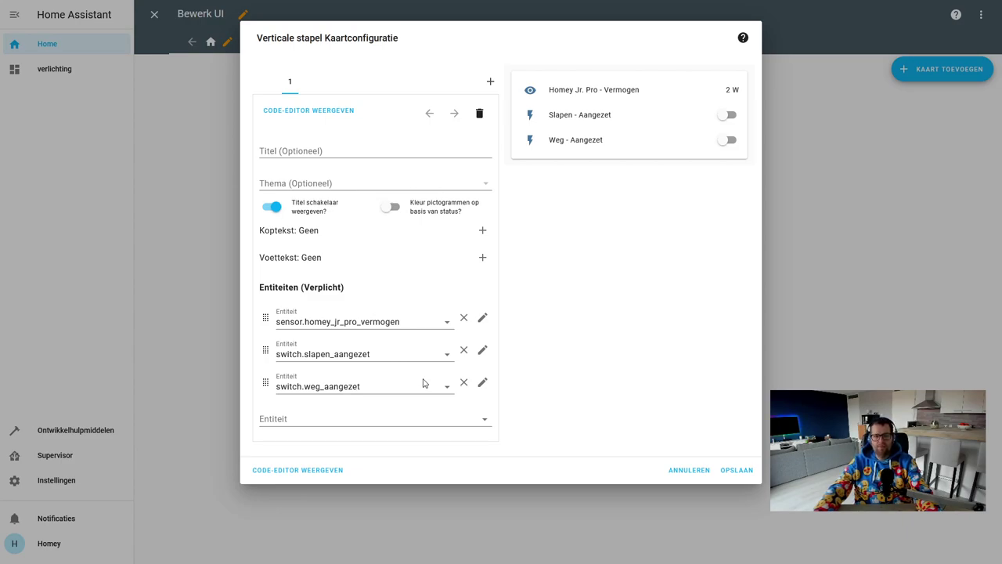
# Give the entities card the title "verlichting".
pyautogui.click(265, 154)
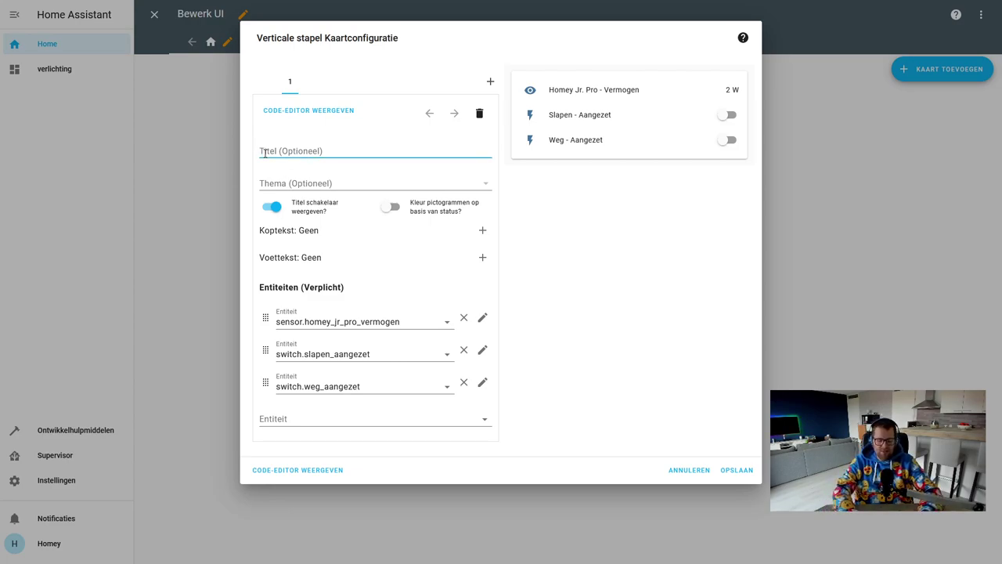
pyautogui.write('verli')
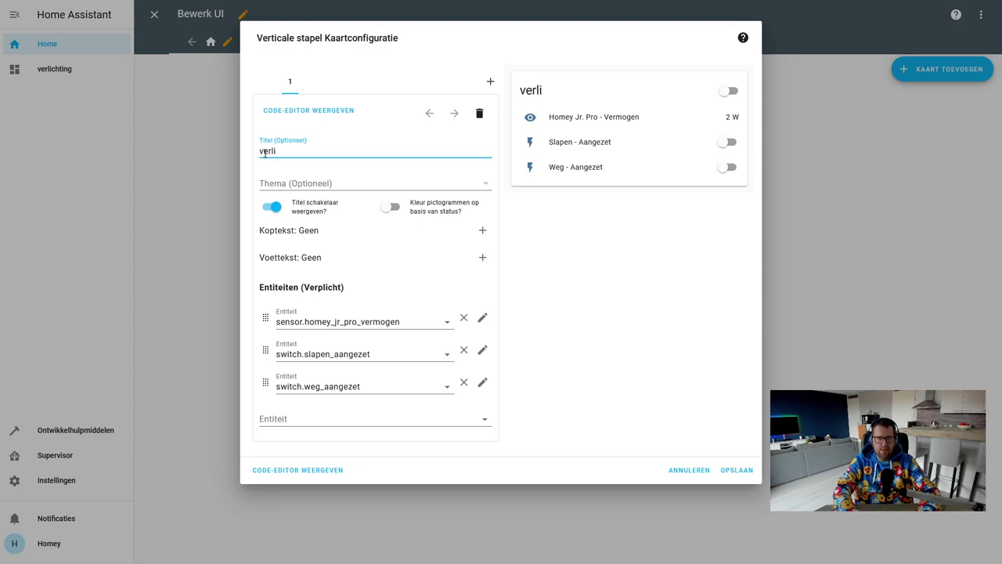
pyautogui.write('c')
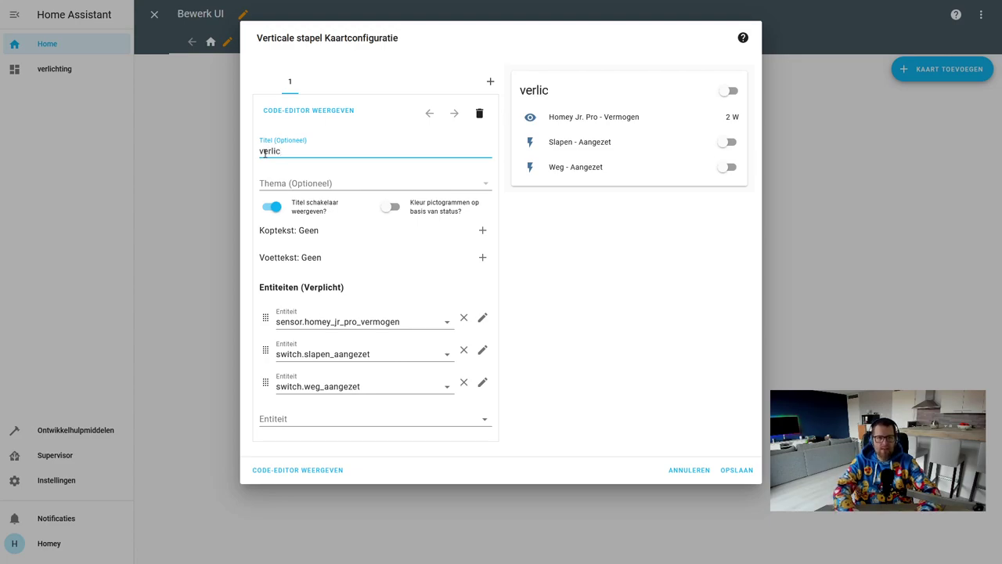
pyautogui.write('hting')
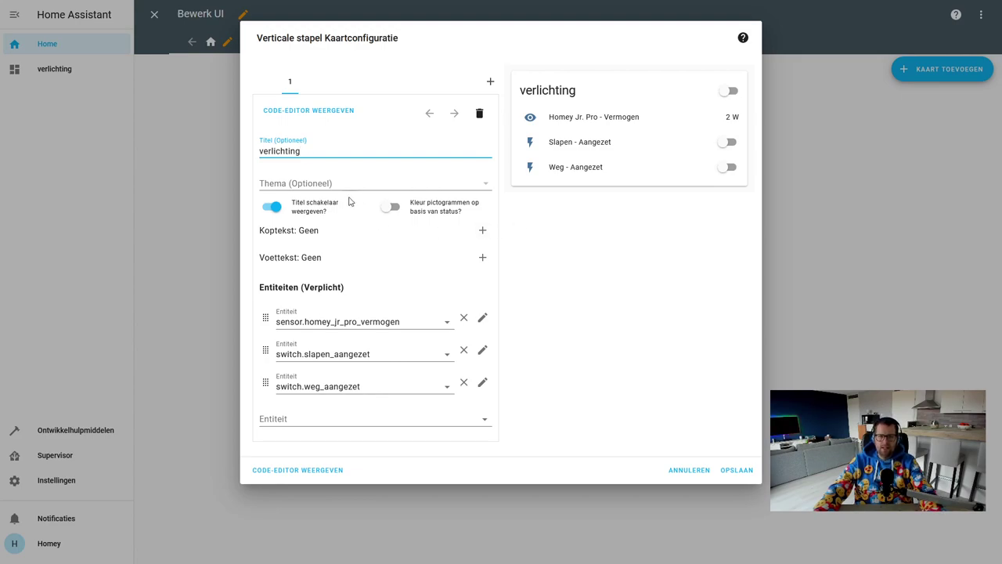
# Try the entities card without its title toggle, restore the toggle, and check the available themes without changing the theme.
pyautogui.click(272, 208)
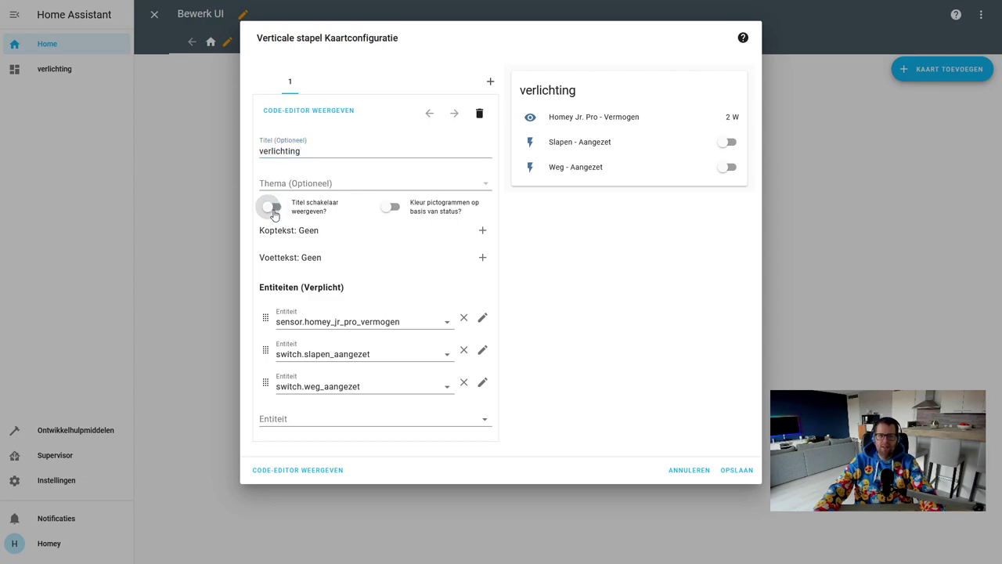
pyautogui.click(273, 210)
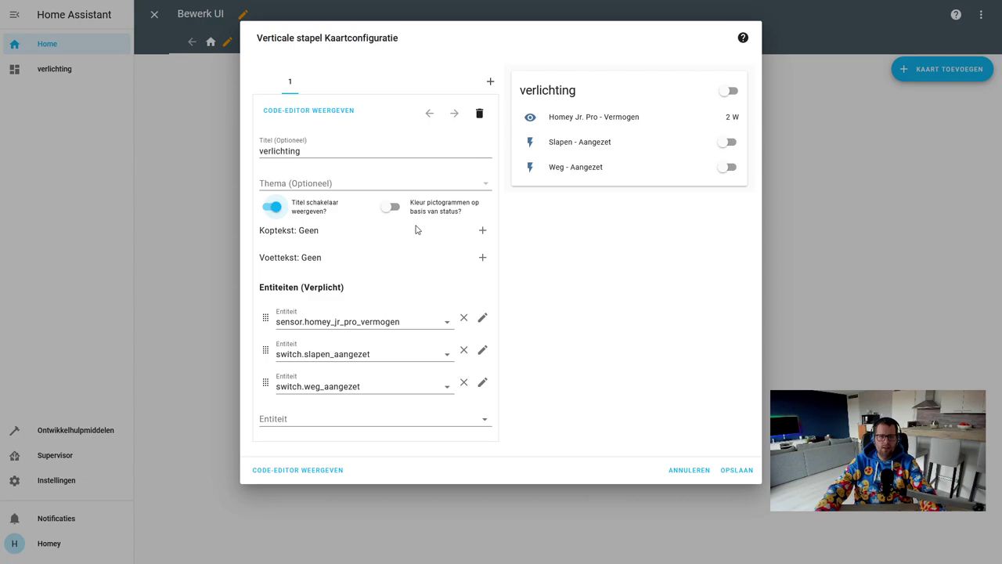
pyautogui.click(346, 186)
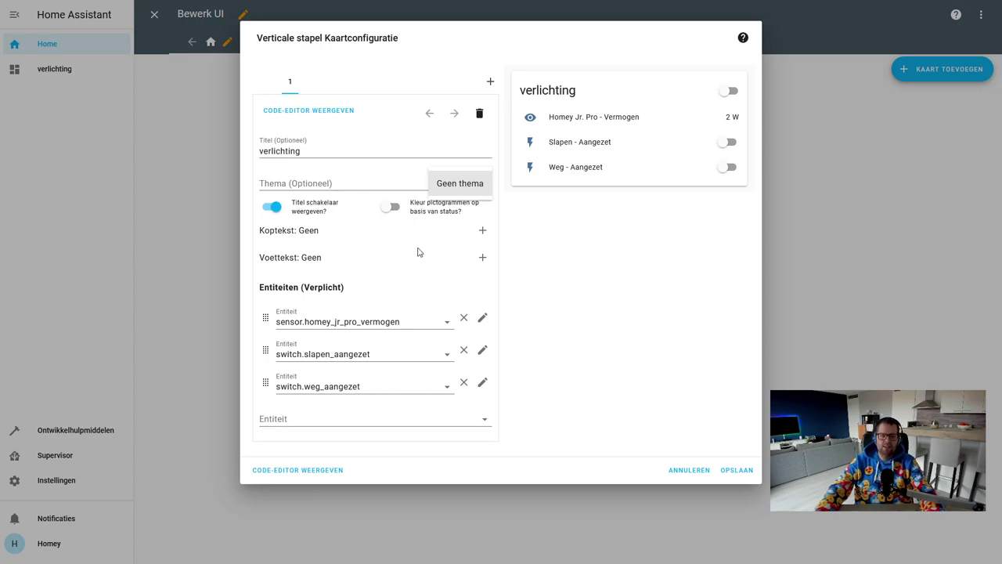
pyautogui.click(417, 277)
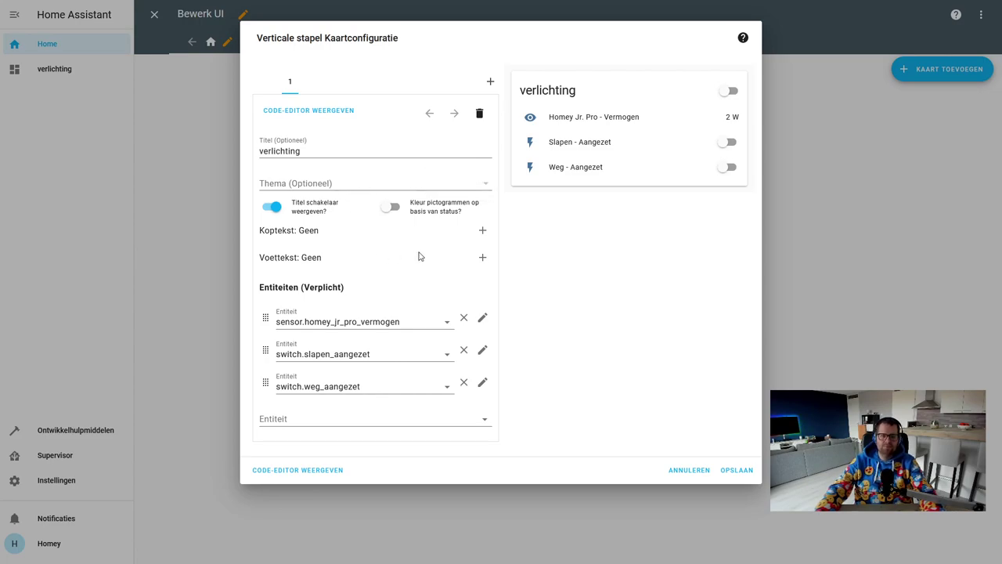
# Examine the available header and footer types for the entities card without adding either.
pyautogui.click(480, 231)
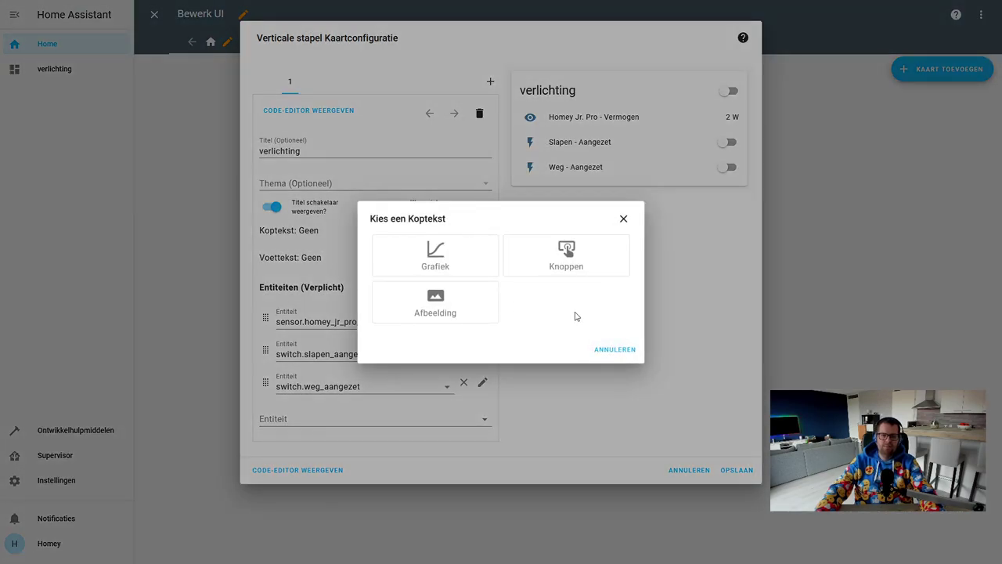
pyautogui.click(601, 347)
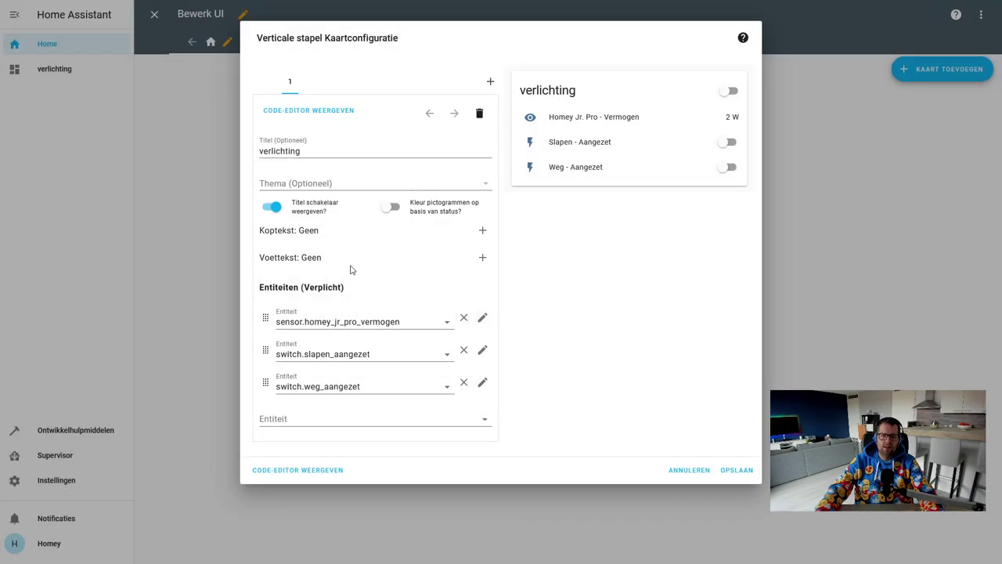
pyautogui.click(482, 258)
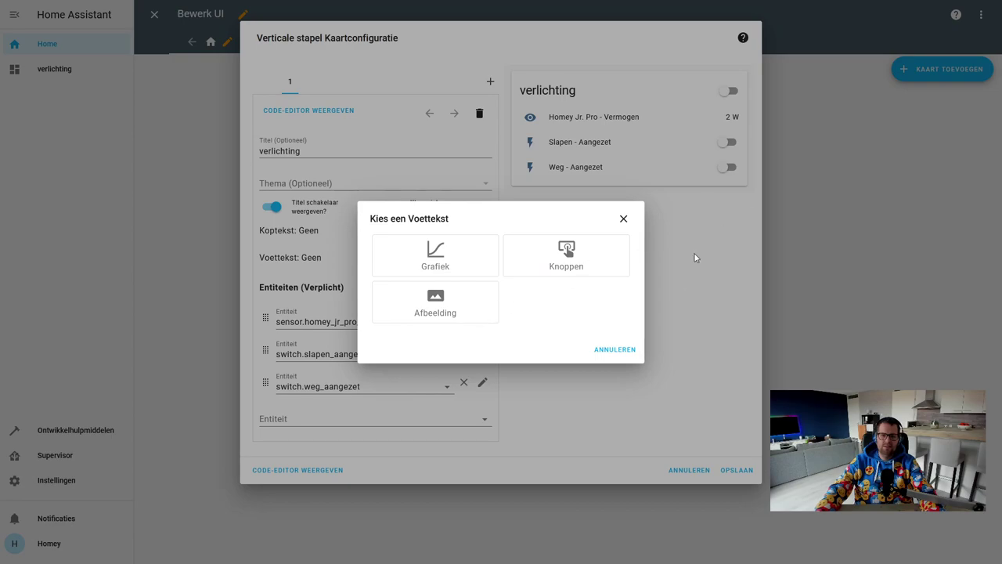
pyautogui.click(613, 349)
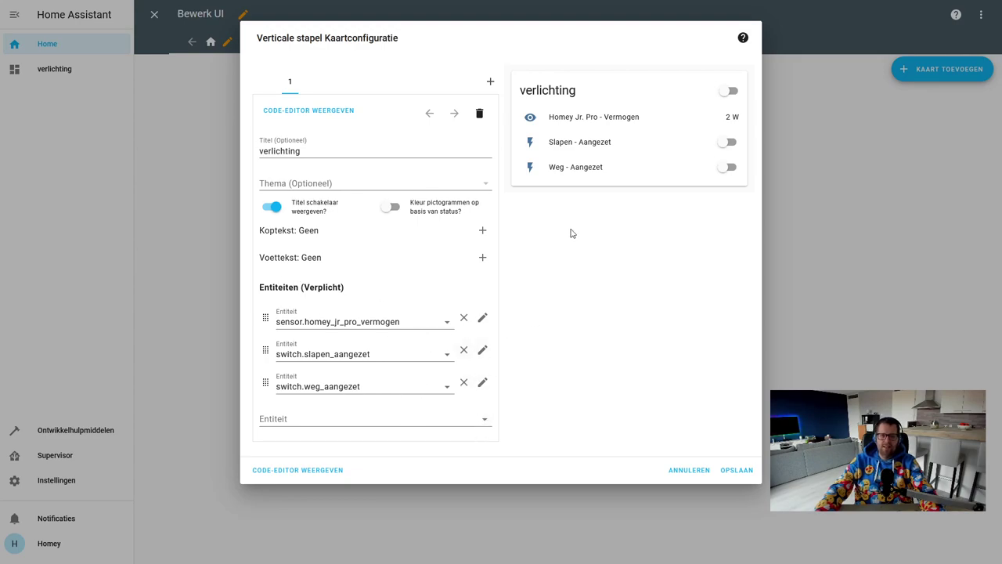
# Remove the three default entities from the verlichting card.
pyautogui.click(464, 317)
pyautogui.click(463, 317)
pyautogui.click(463, 317)
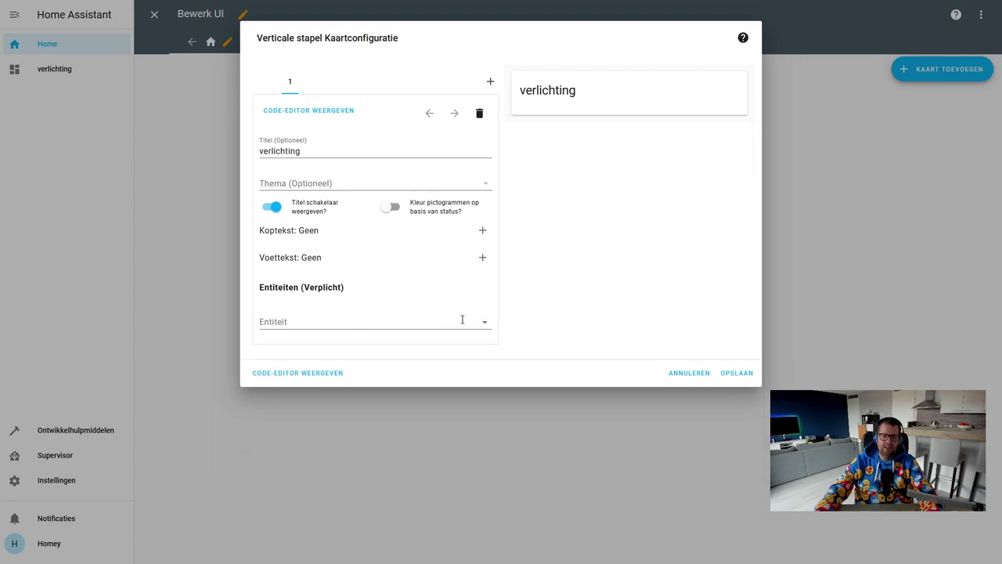
# Add the light.peertje entity to the verlichting card and test its switch on and off in the preview.
pyautogui.click(292, 318)
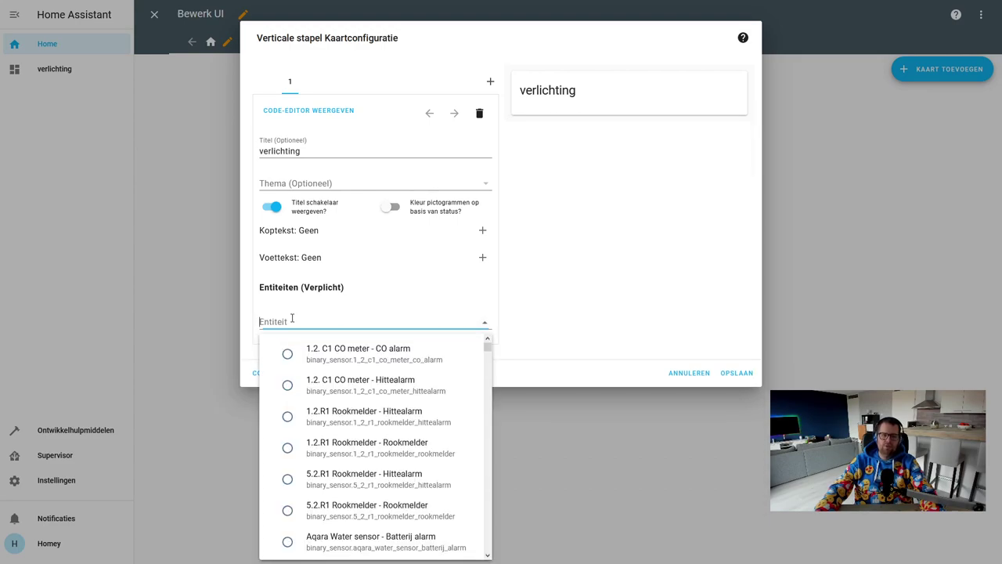
pyautogui.write('peertje')
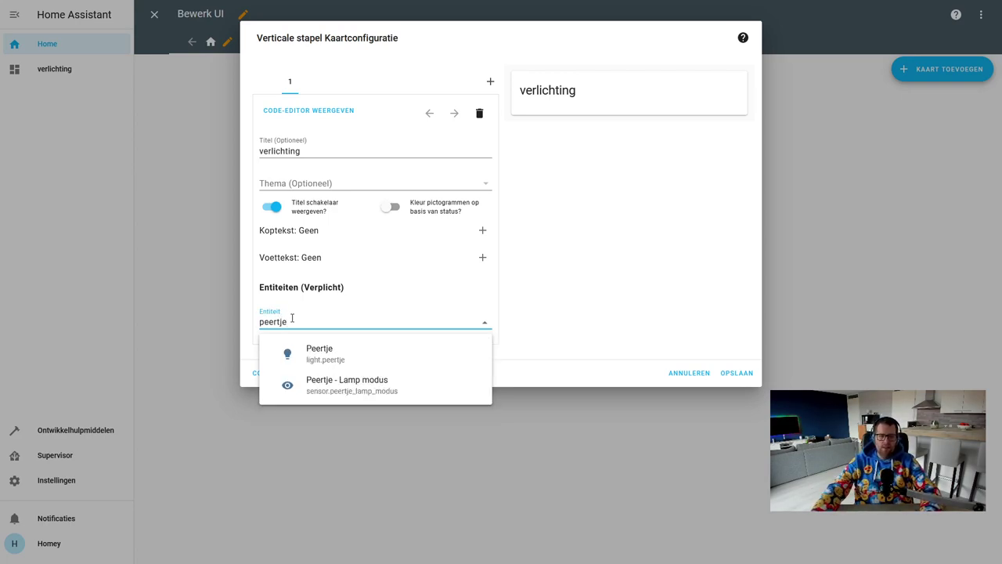
pyautogui.click(317, 360)
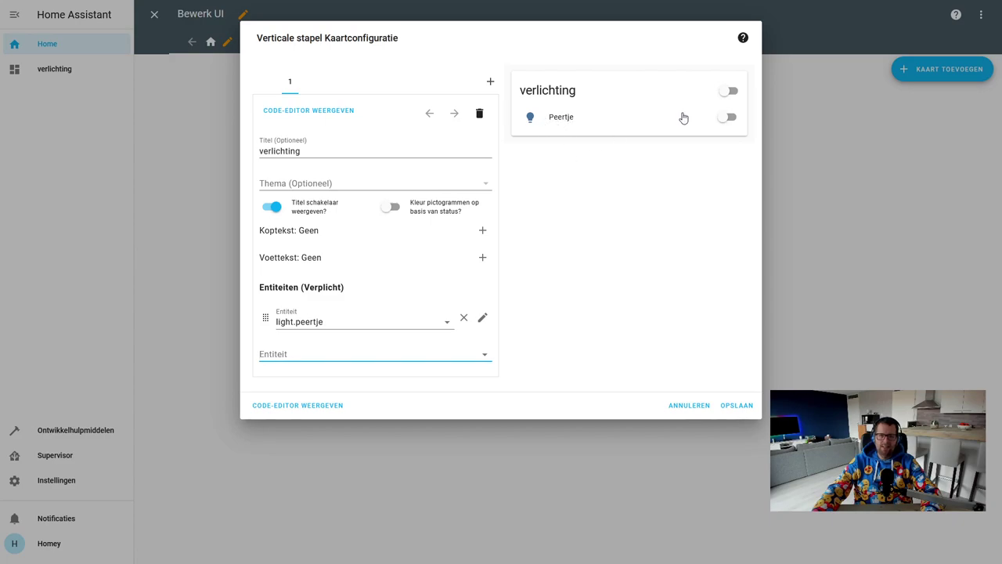
pyautogui.click(726, 123)
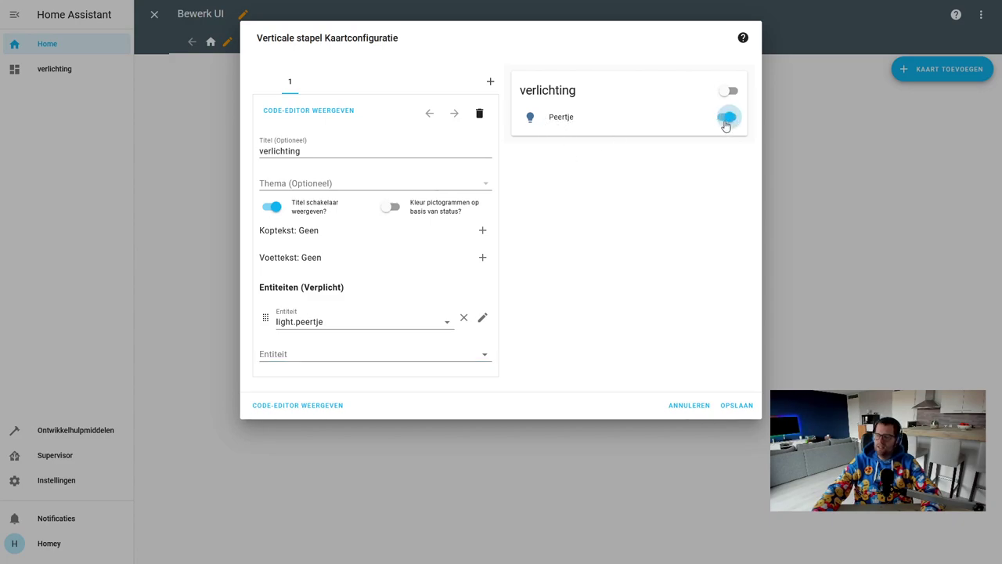
pyautogui.click(726, 123)
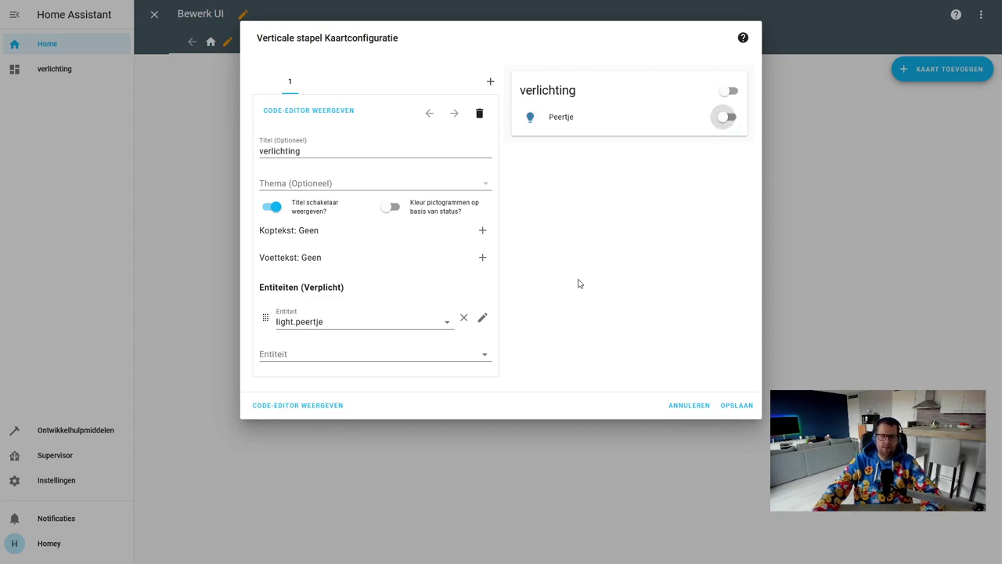
# Open the Peertje row for editing, try "hallo" as its name, and clear the name again.
pyautogui.click(482, 319)
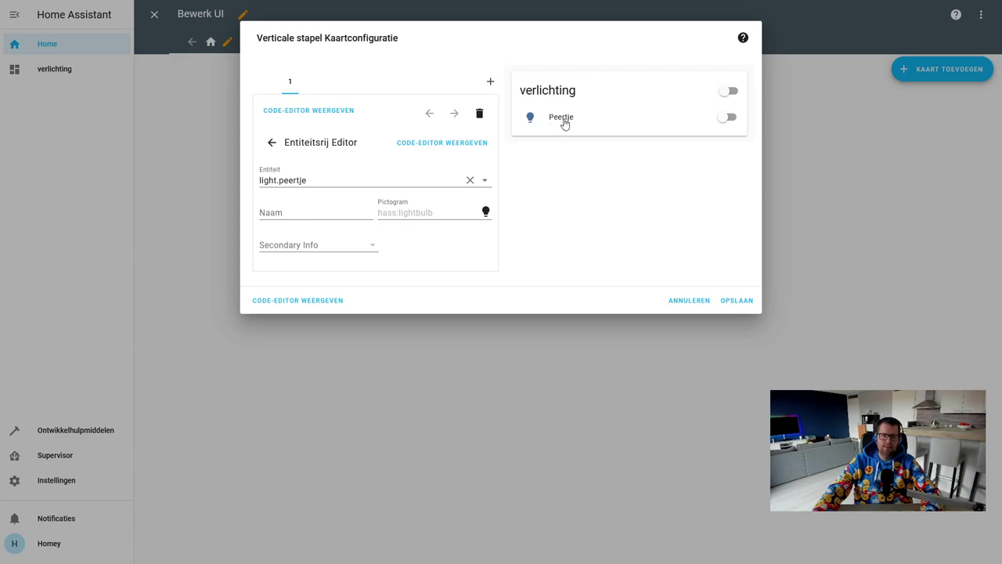
pyautogui.click(292, 213)
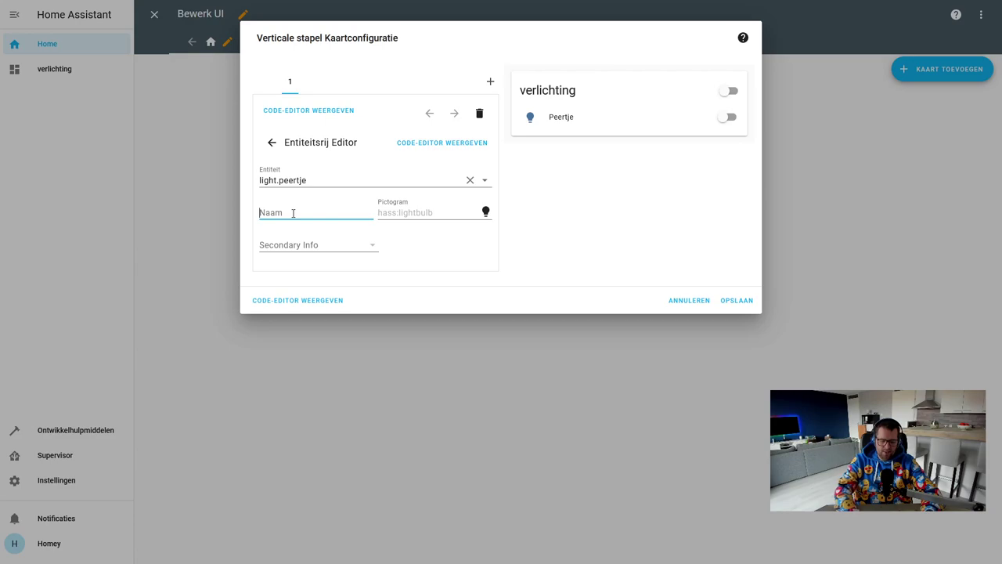
pyautogui.write('hallo')
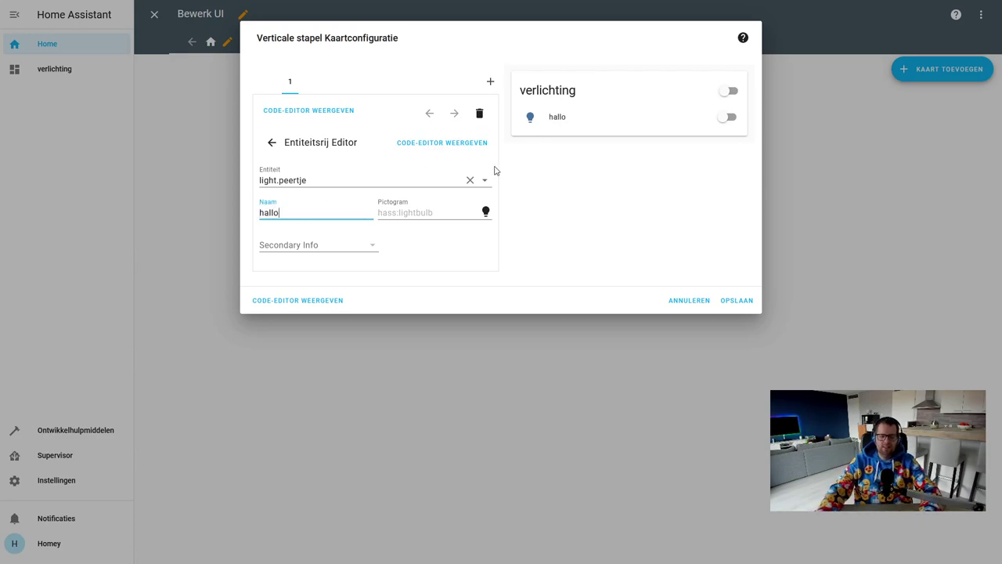
pyautogui.press('BackSpace')
pyautogui.press('BackSpace')
pyautogui.press('BackSpace')
pyautogui.press('BackSpace')
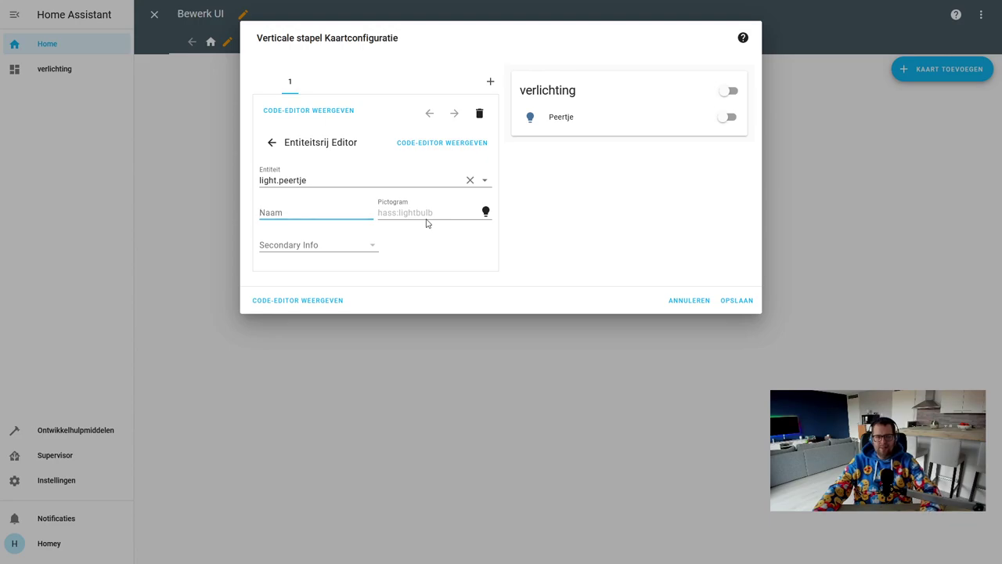
# Try Entiteit ID as the Peertje row's secondary info, reset it to no secondary information, and return to the card settings.
pyautogui.click(372, 253)
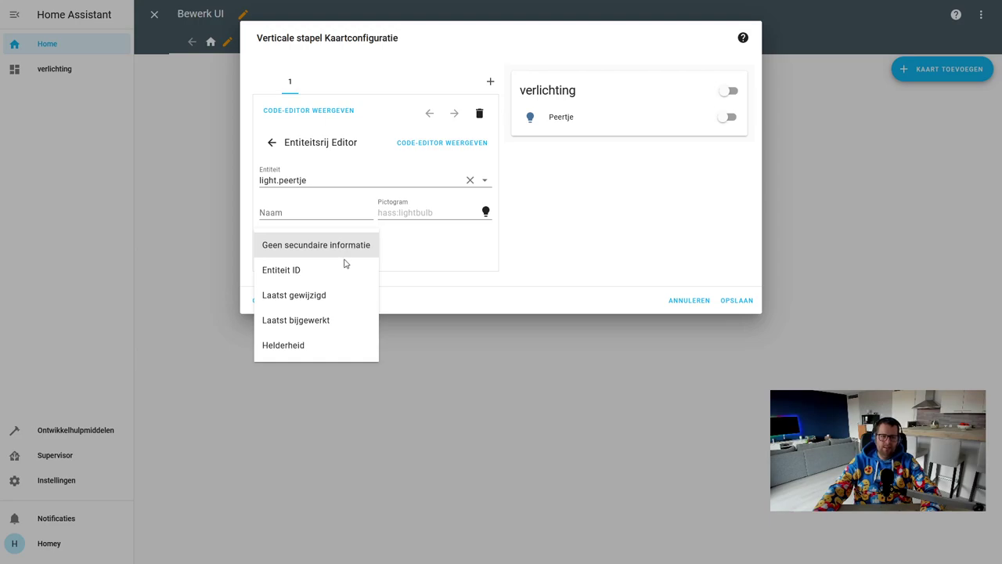
pyautogui.click(328, 276)
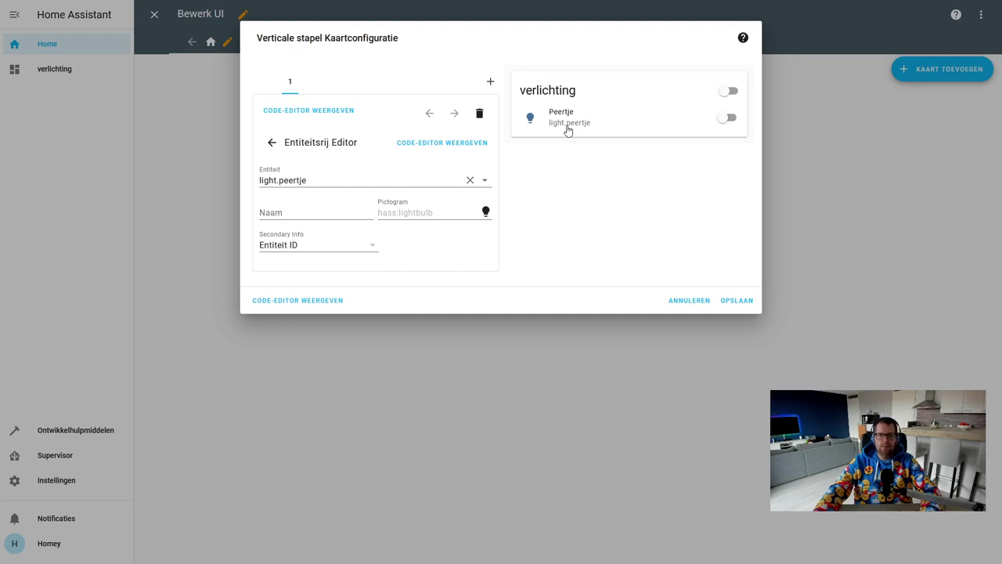
pyautogui.click(346, 251)
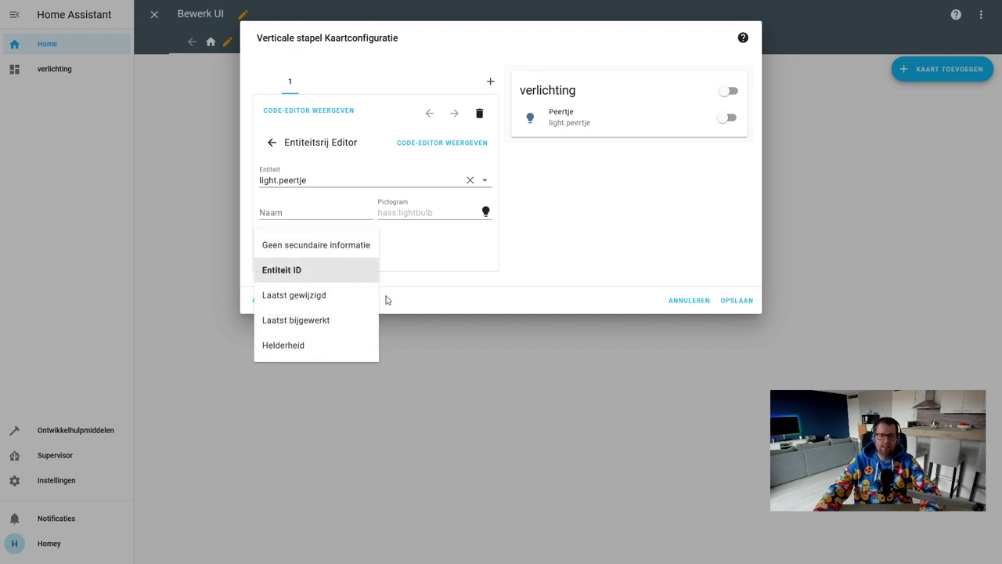
pyautogui.click(370, 252)
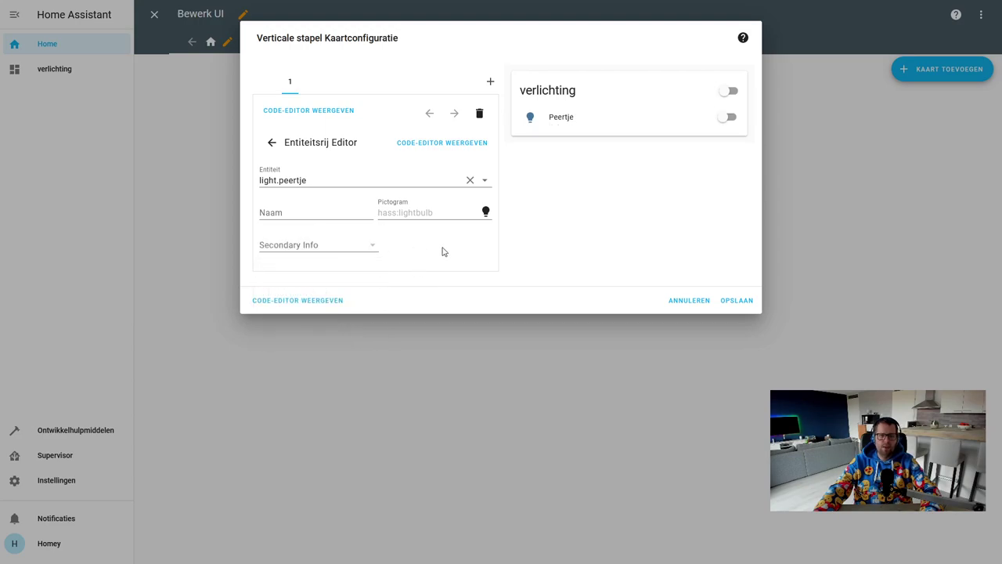
pyautogui.click(272, 145)
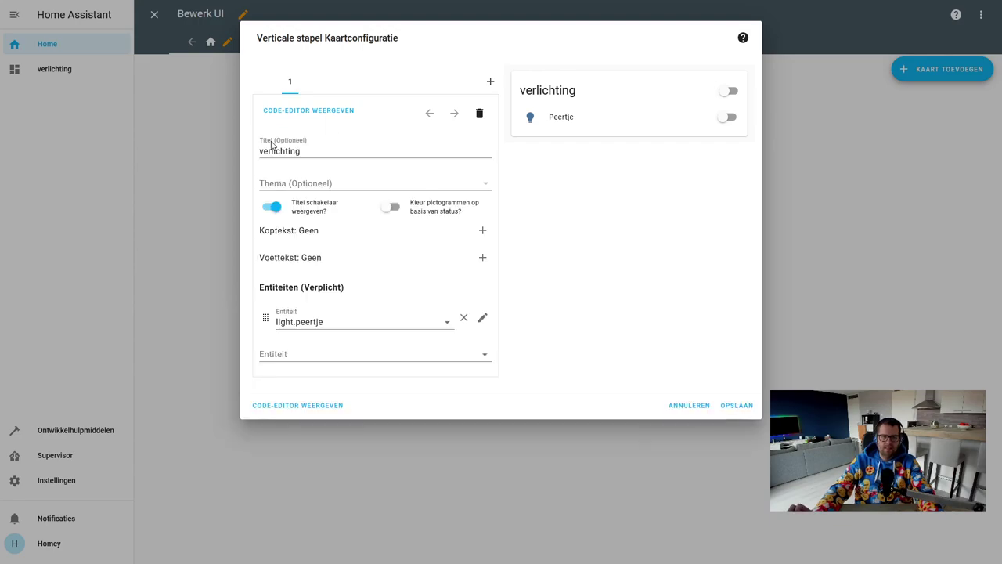
# Add the light.lamp_computer entity to the verlichting card below Peertje.
pyautogui.click(296, 355)
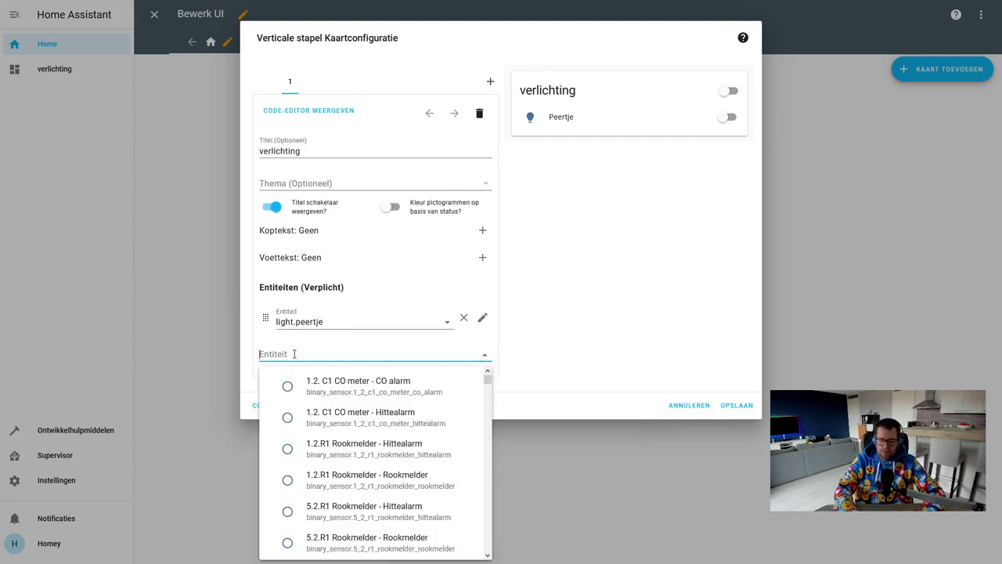
pyautogui.write('com')
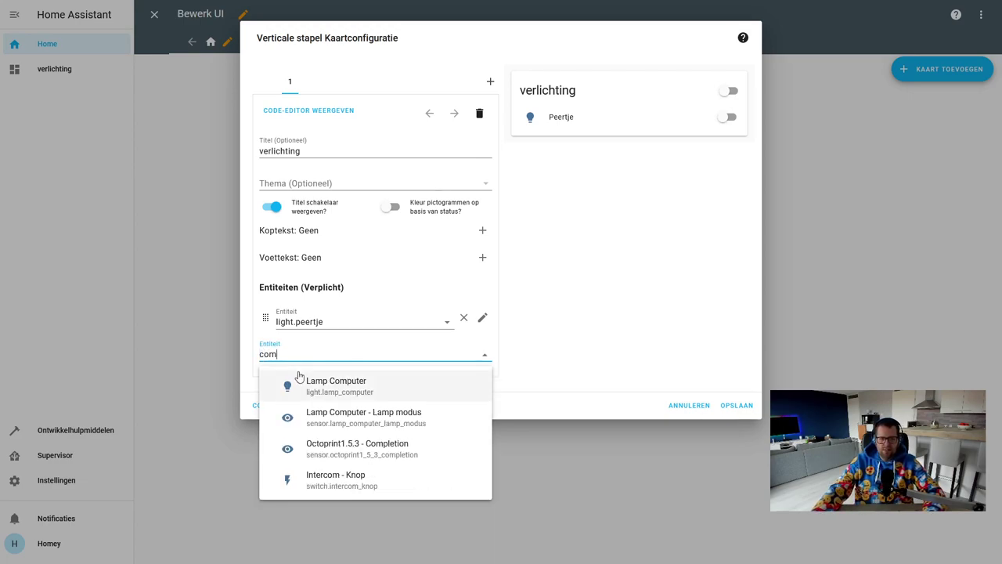
pyautogui.click(299, 386)
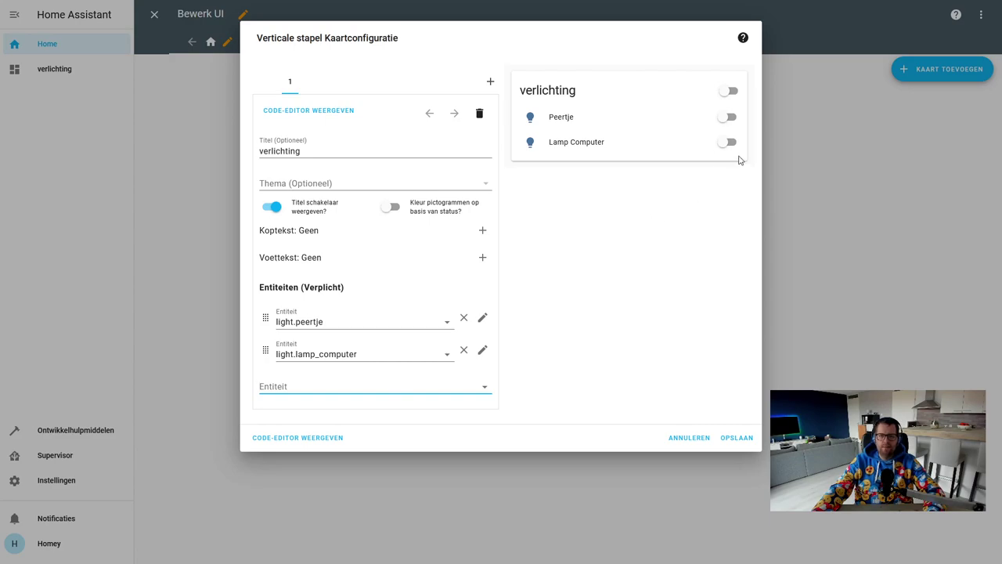
# Test the verlichting title switch by turning both lights on and off in the preview, and save the vertical stack.
pyautogui.click(729, 92)
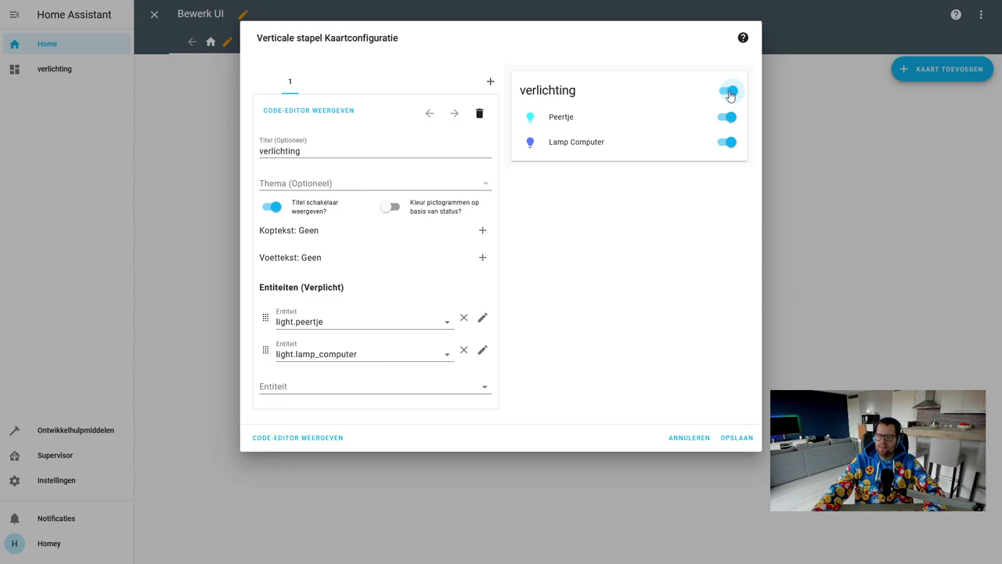
pyautogui.click(730, 92)
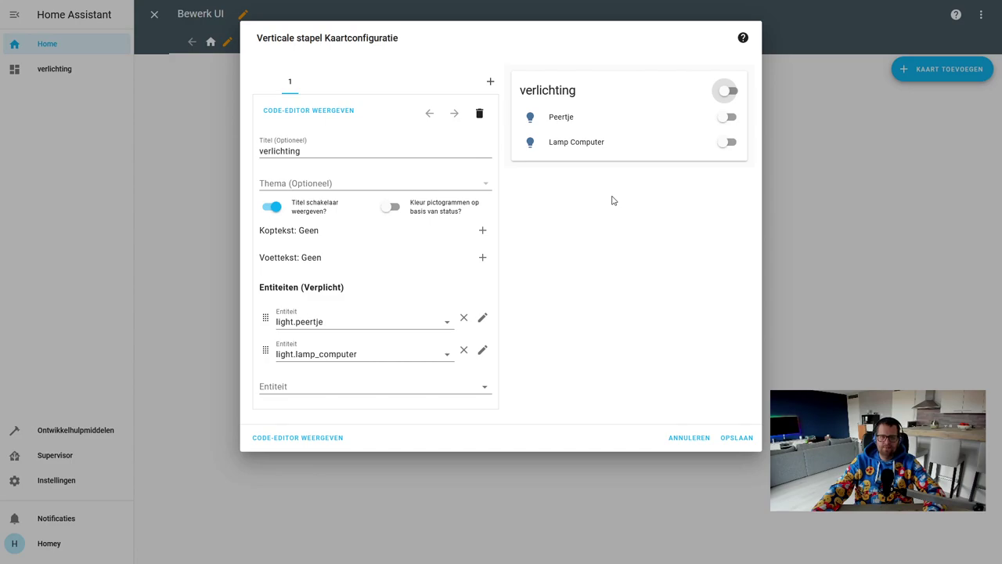
pyautogui.click(737, 439)
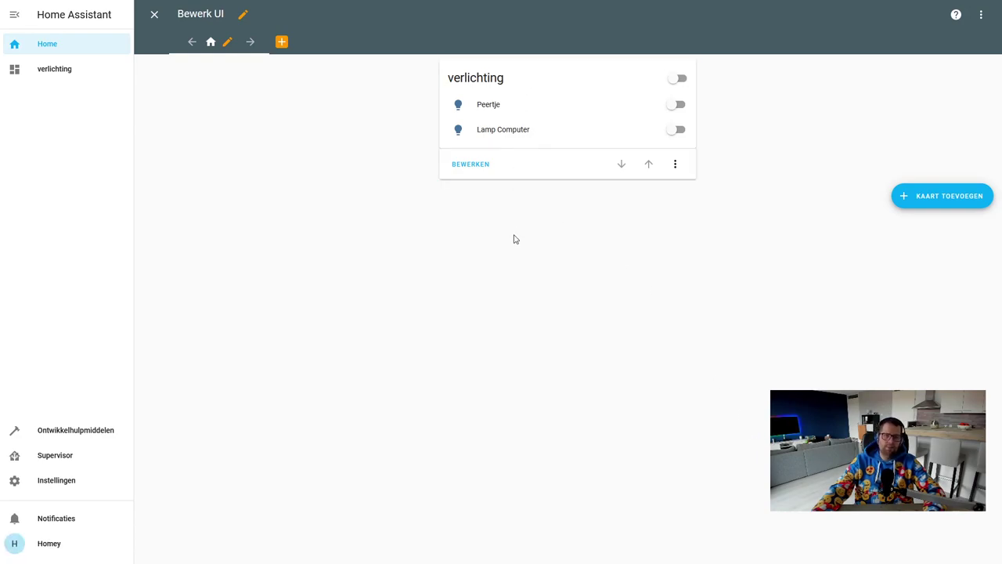
# Reopen the vertical stack for editing and add a Horizontale stapel card as its second card.
pyautogui.click(468, 165)
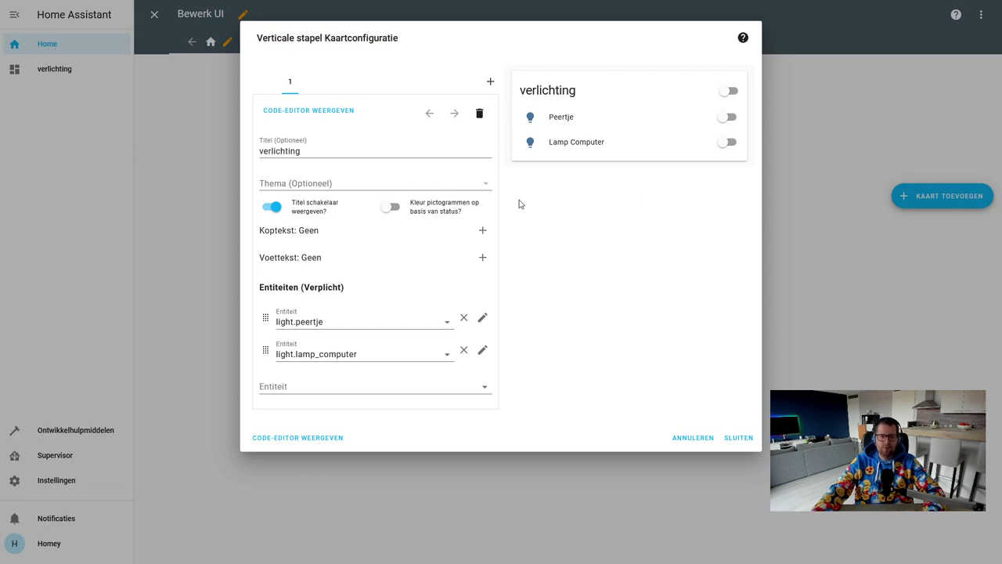
pyautogui.click(490, 85)
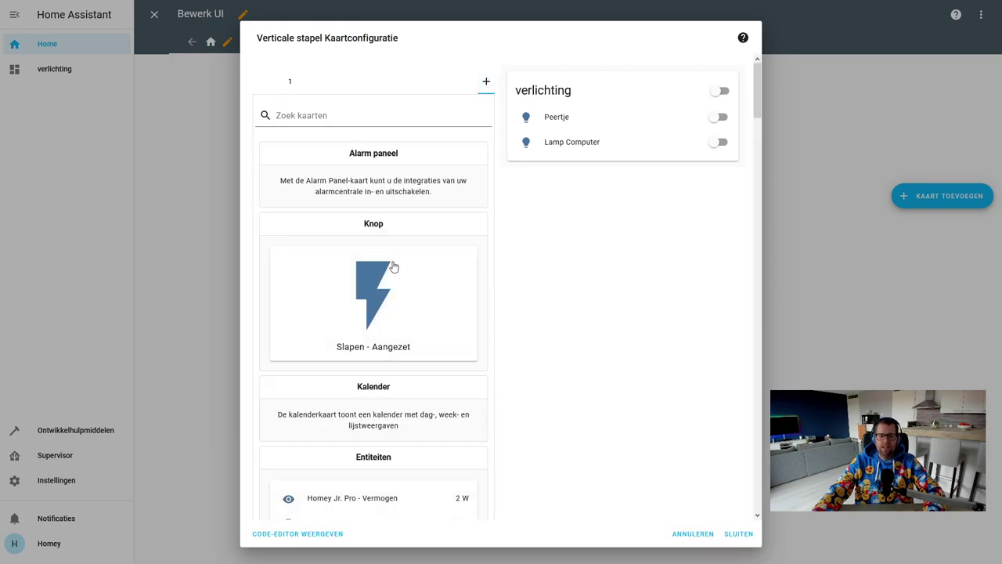
pyautogui.scroll(-6, 392, 266)
pyautogui.scroll(-3, 394, 267)
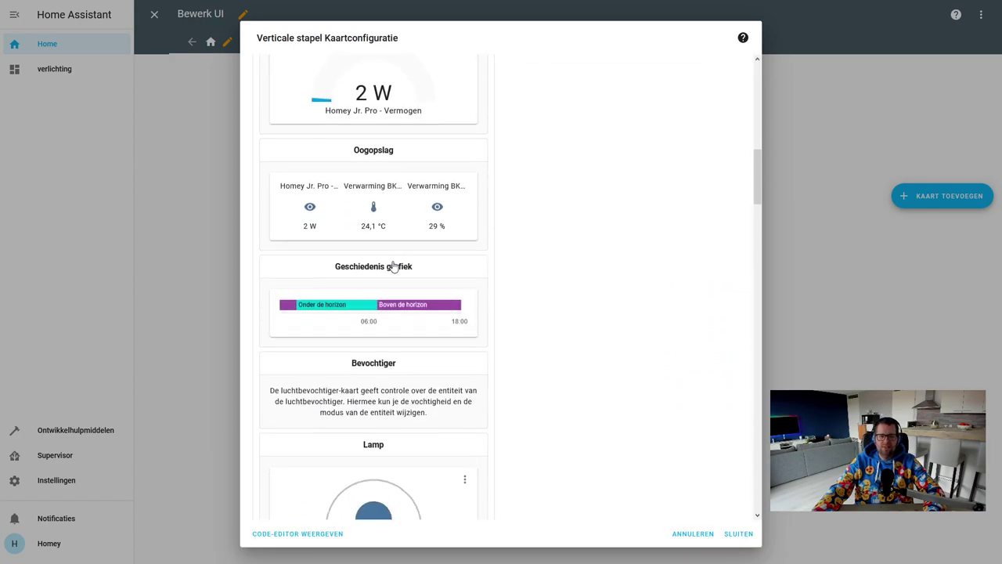
pyautogui.scroll(-15, 394, 266)
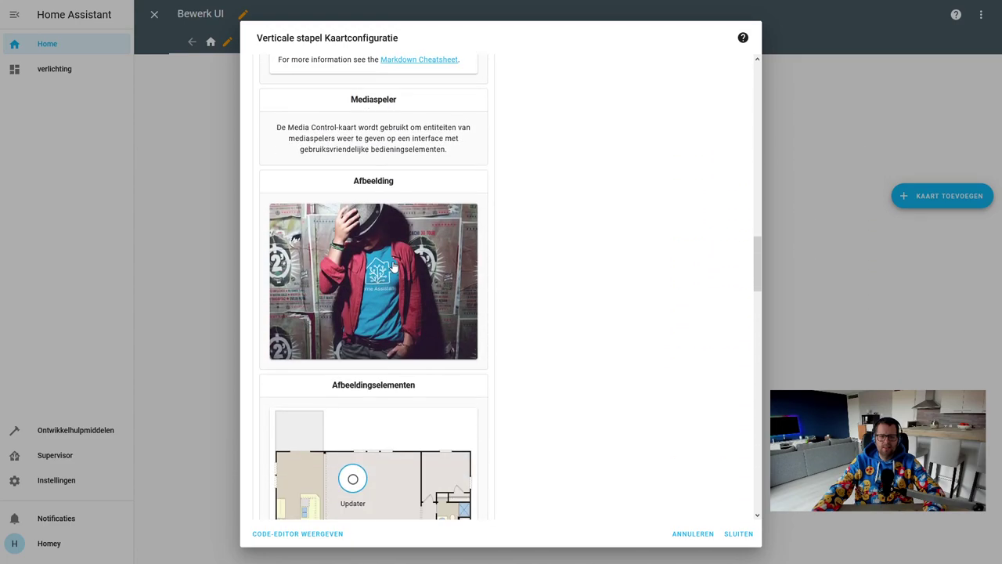
pyautogui.scroll(-15, 394, 267)
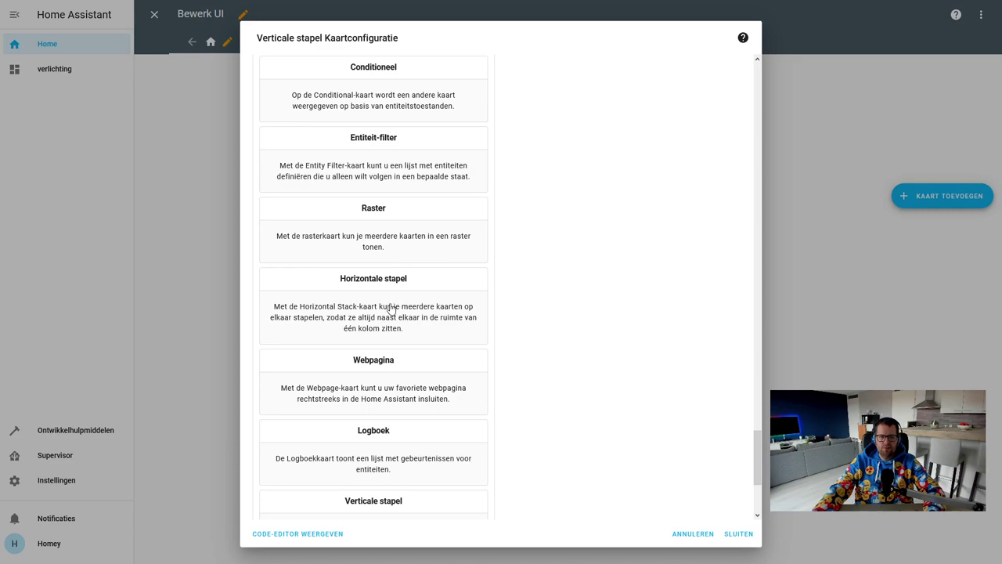
pyautogui.click(390, 308)
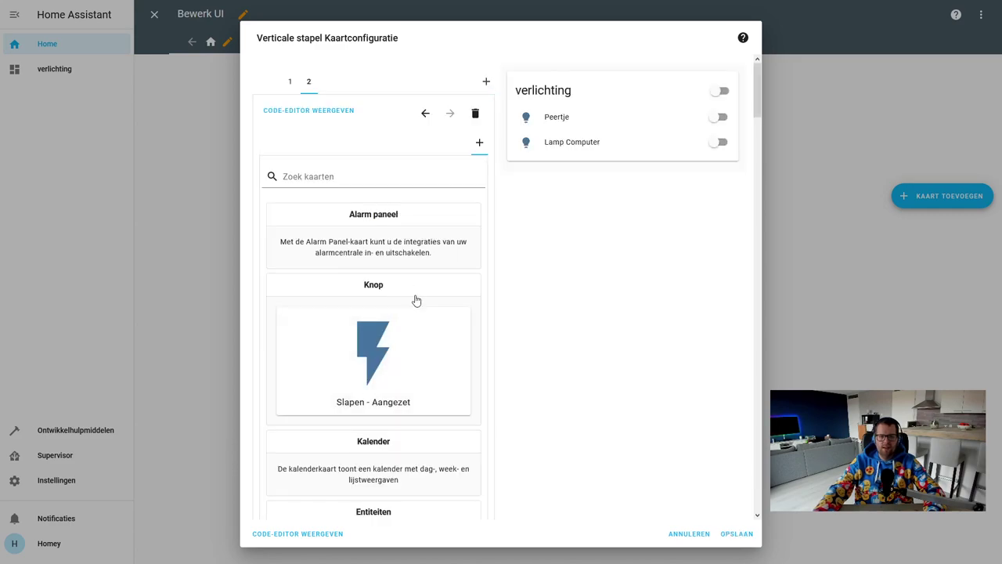
# Add a Knop card to the horizontal stack and set its entity to switch.intercom_knop.
pyautogui.click(389, 354)
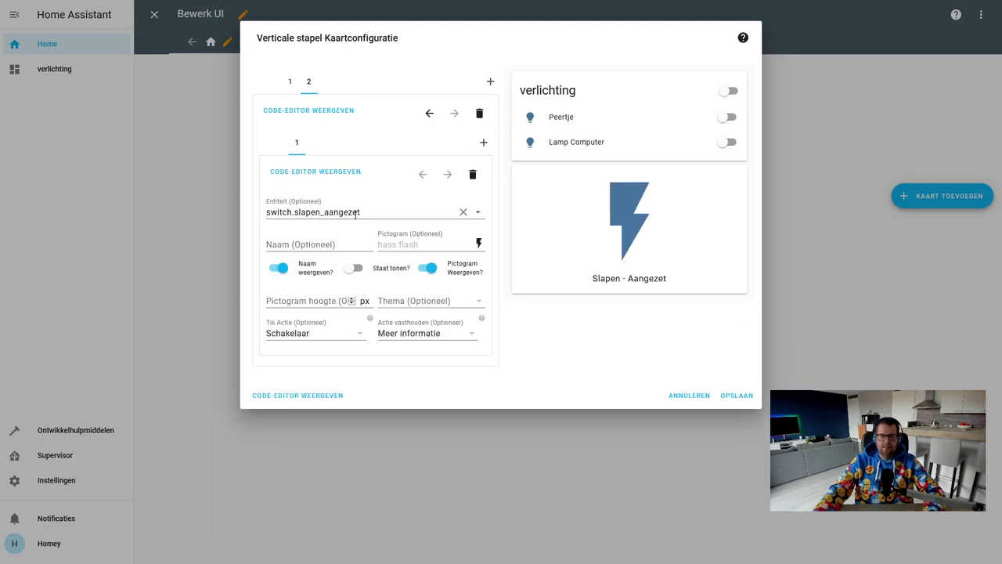
pyautogui.click(464, 213)
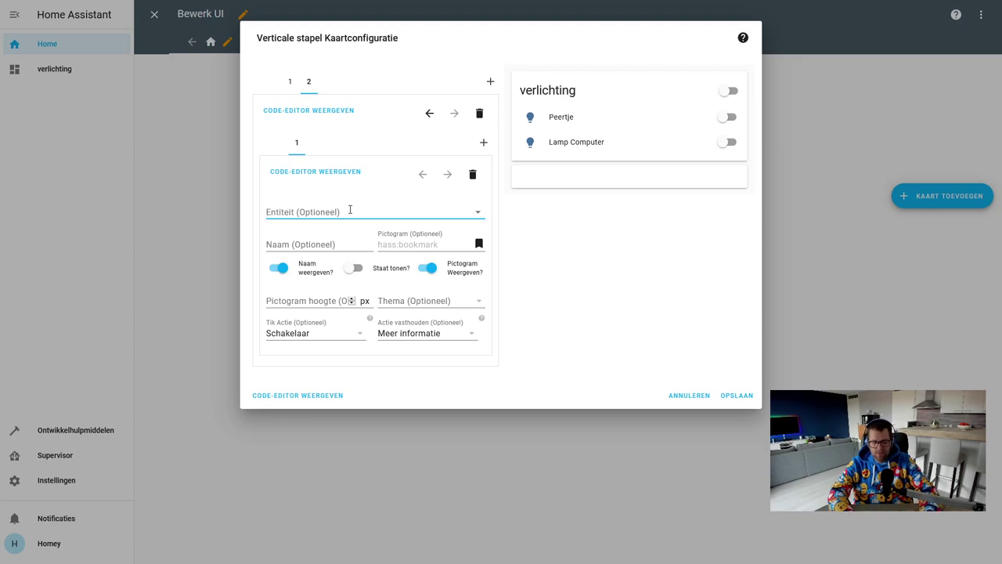
pyautogui.click(350, 210)
pyautogui.write('por')
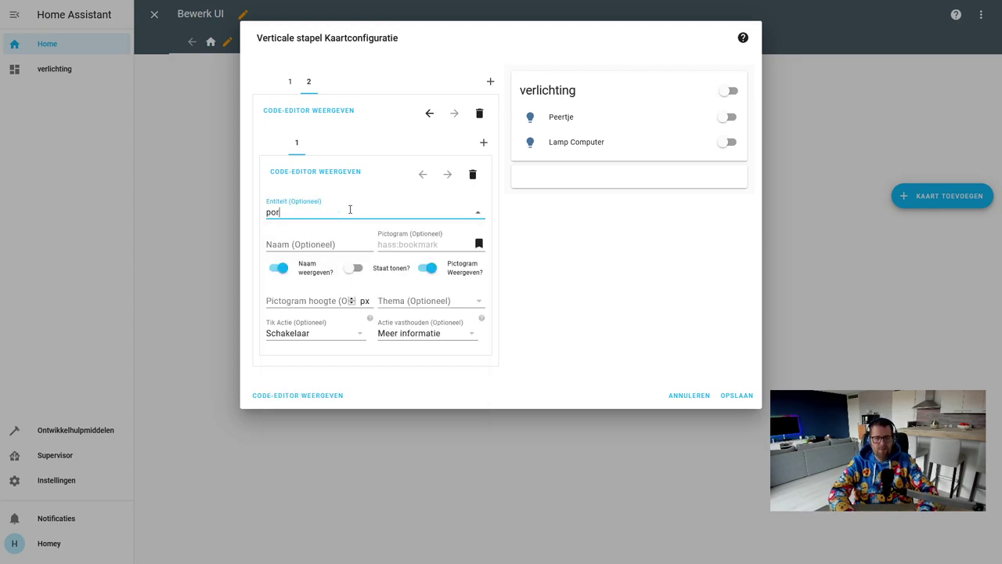
pyautogui.press('BackSpace')
pyautogui.press('BackSpace')
pyautogui.press('BackSpace')
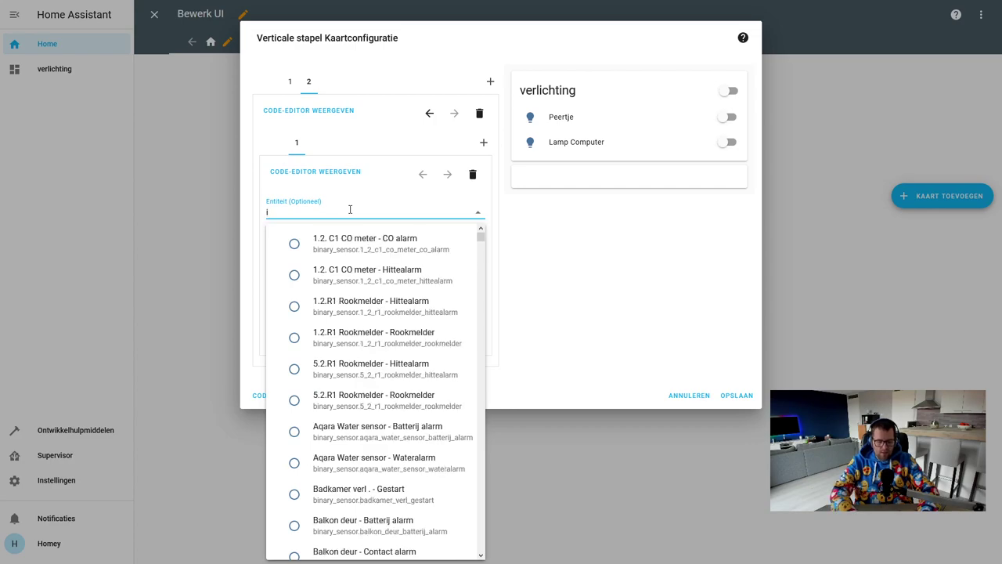
pyautogui.write('inter')
pyautogui.click(358, 239)
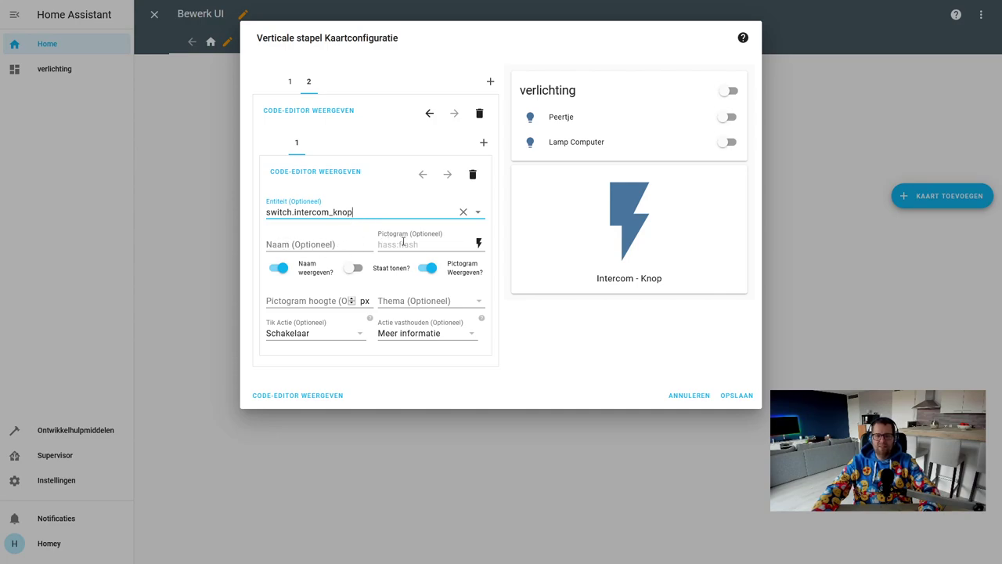
# Try the intercom button's name, state and icon display options in the preview, restoring each one after testing.
pyautogui.click(282, 269)
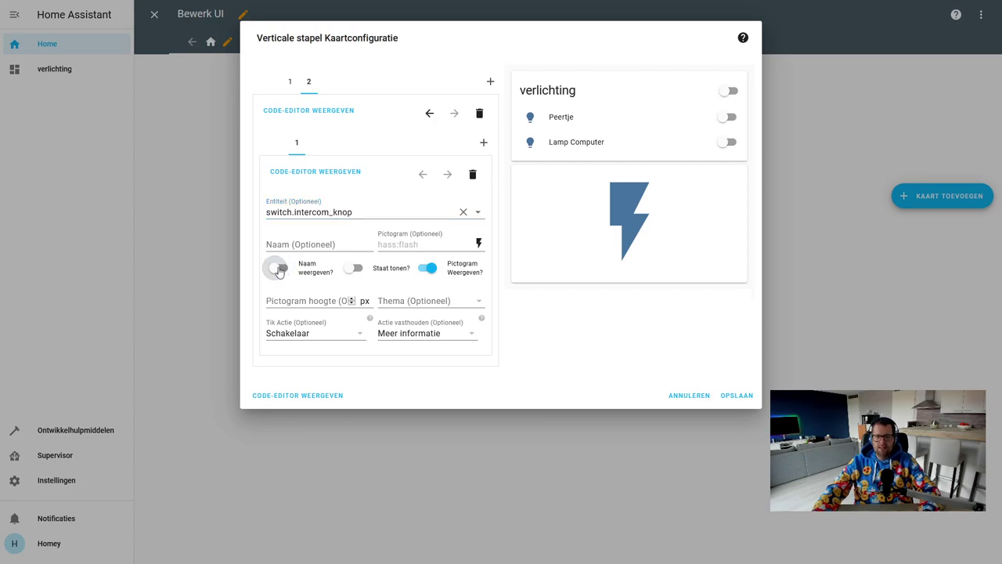
pyautogui.click(280, 269)
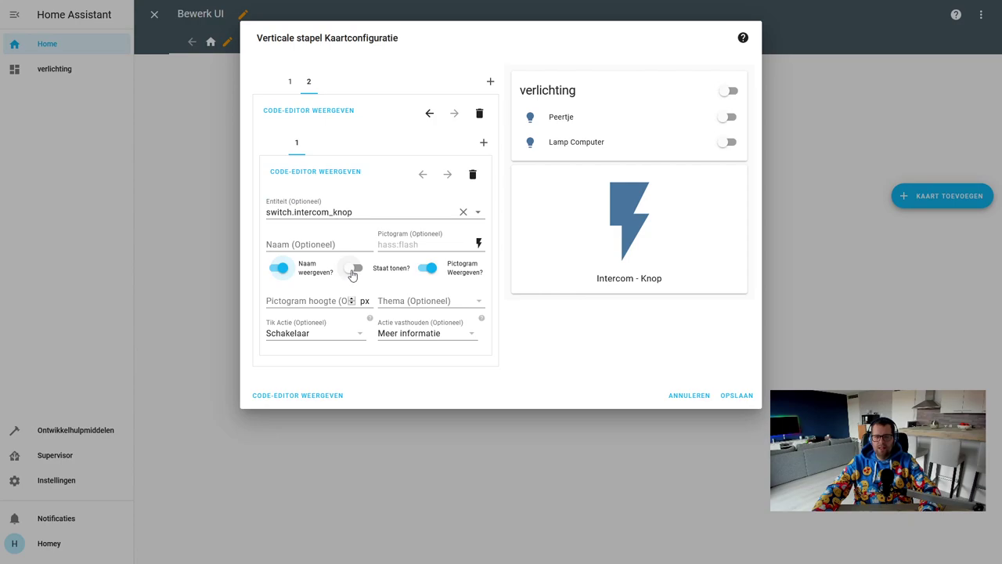
pyautogui.click(353, 269)
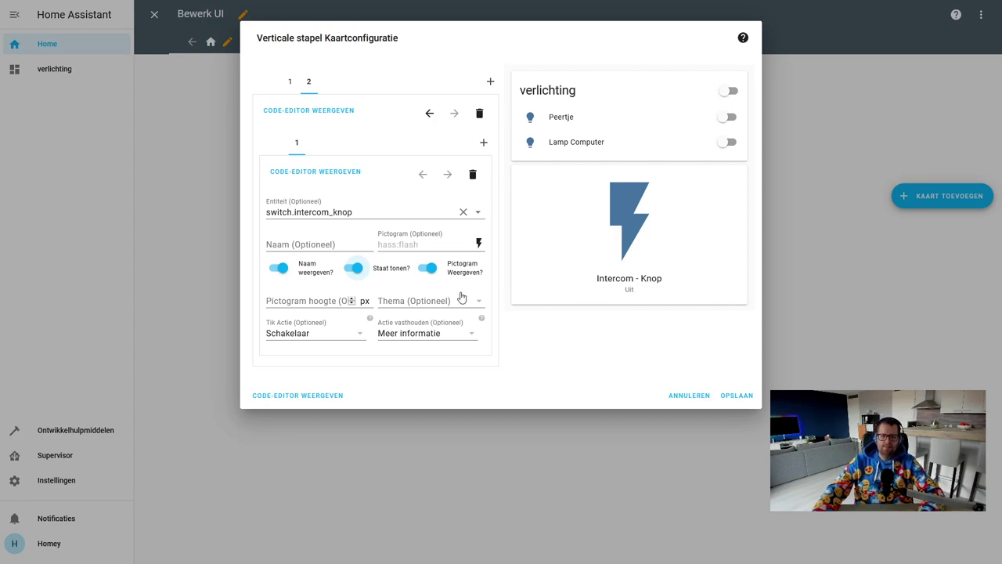
pyautogui.click(356, 268)
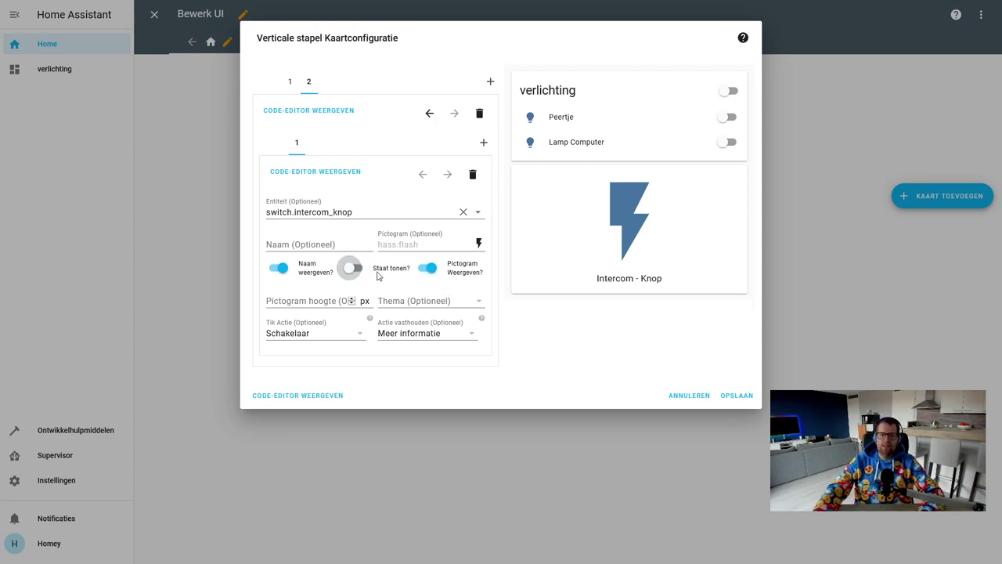
pyautogui.click(427, 269)
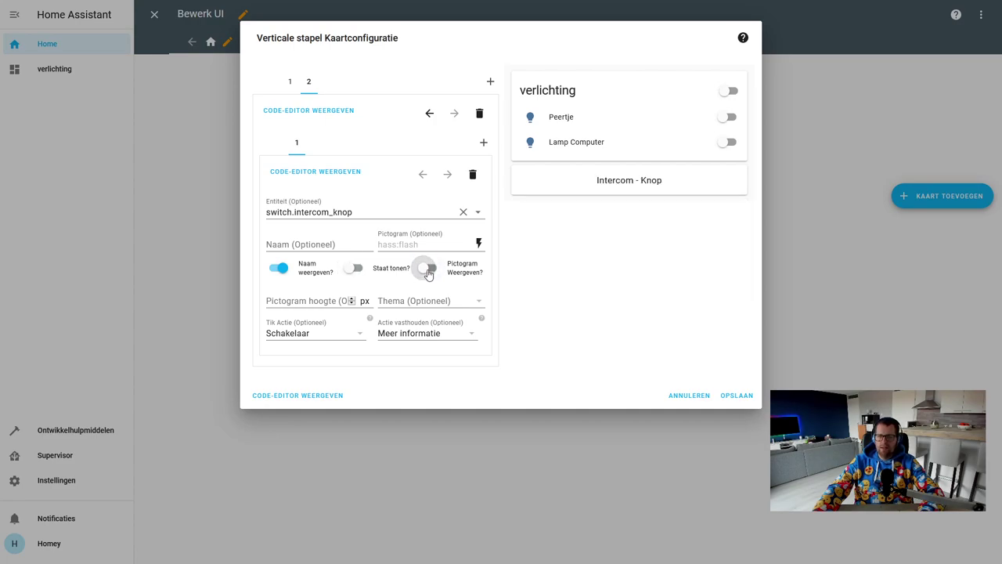
pyautogui.click(428, 270)
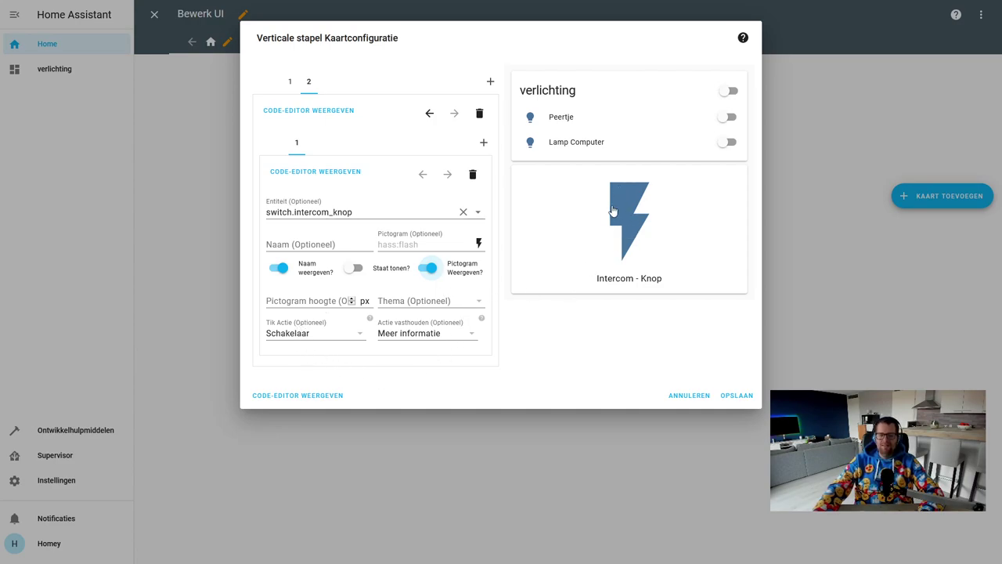
# Set the intercom button's icon height to 40 px and check its theme options without choosing one.
pyautogui.click(305, 301)
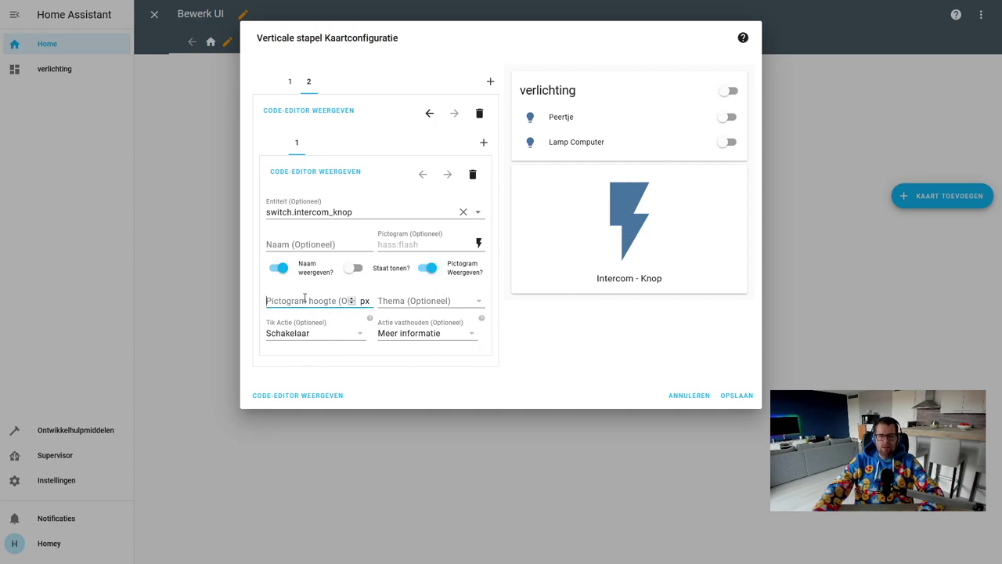
pyautogui.write('40')
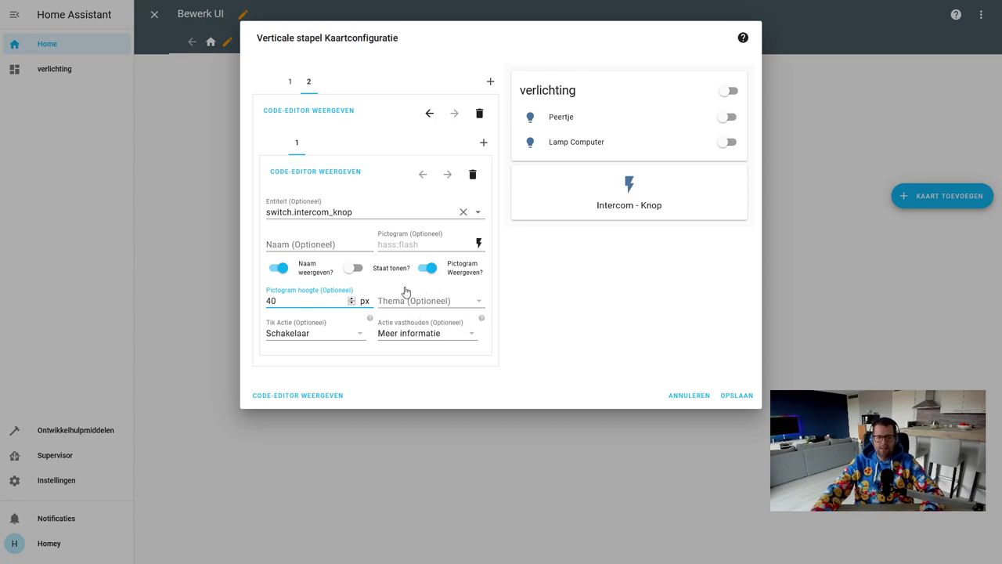
pyautogui.click(452, 307)
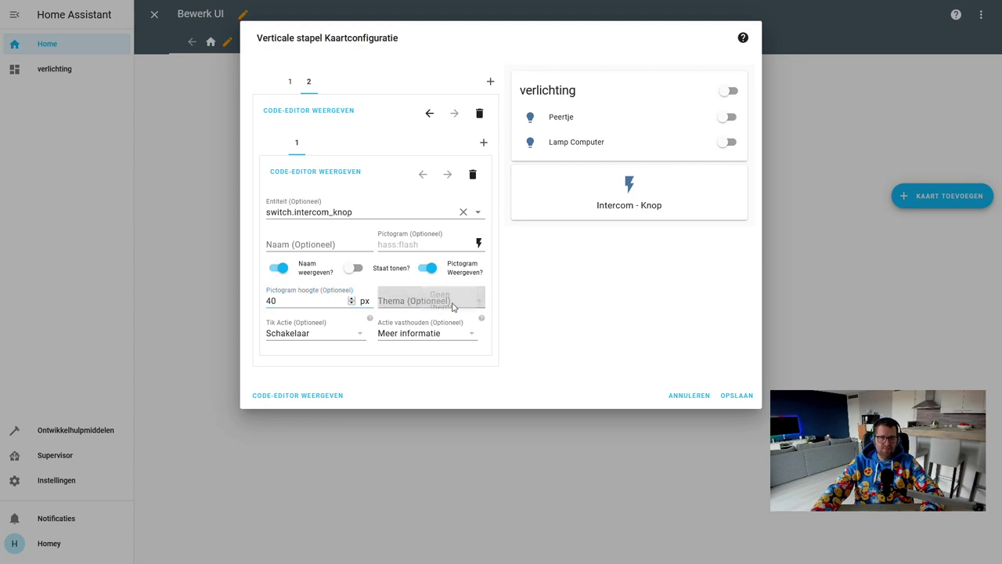
pyautogui.click(504, 309)
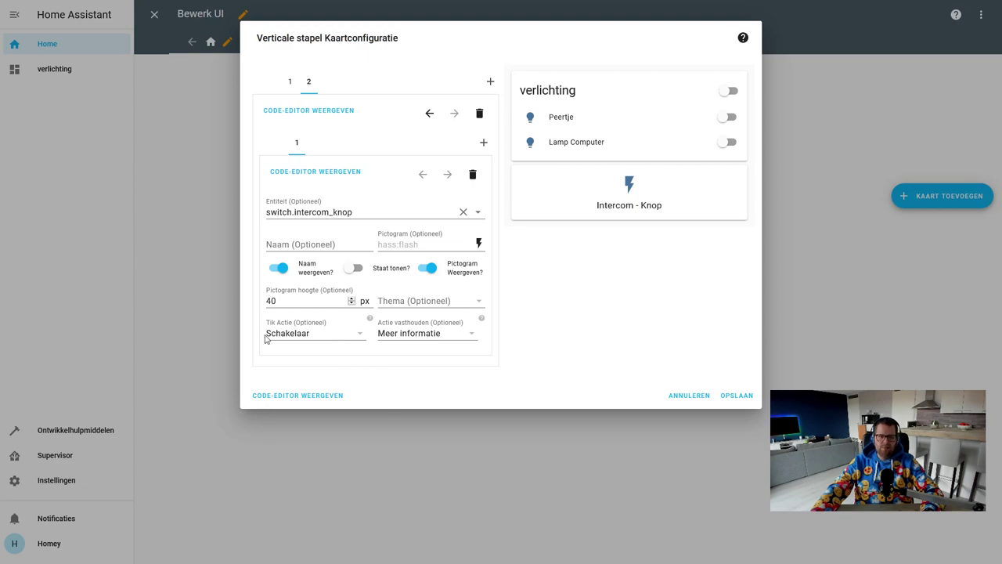
# Review the available tap action and hold action options of the intercom button without choosing a different one.
pyautogui.click(359, 338)
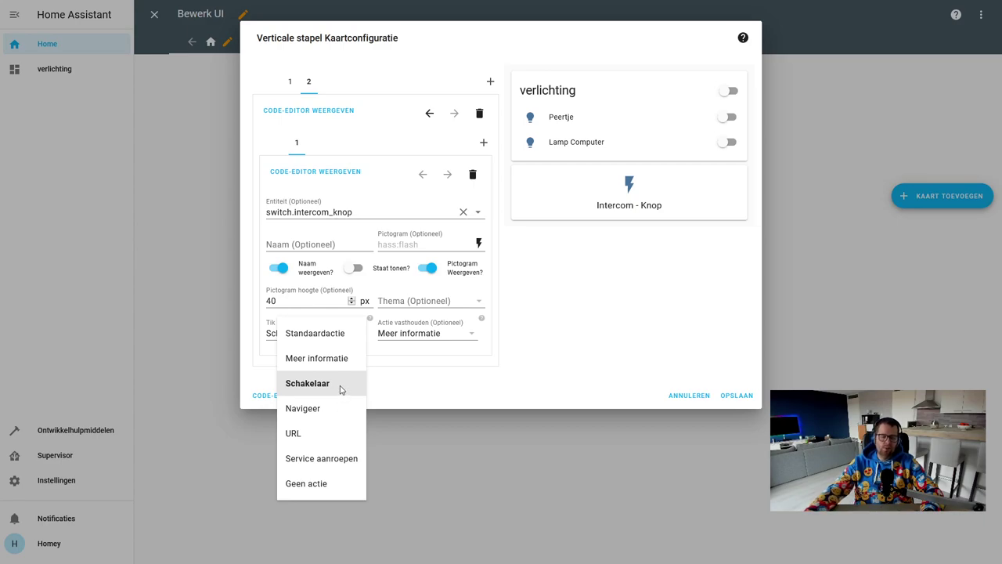
pyautogui.click(459, 377)
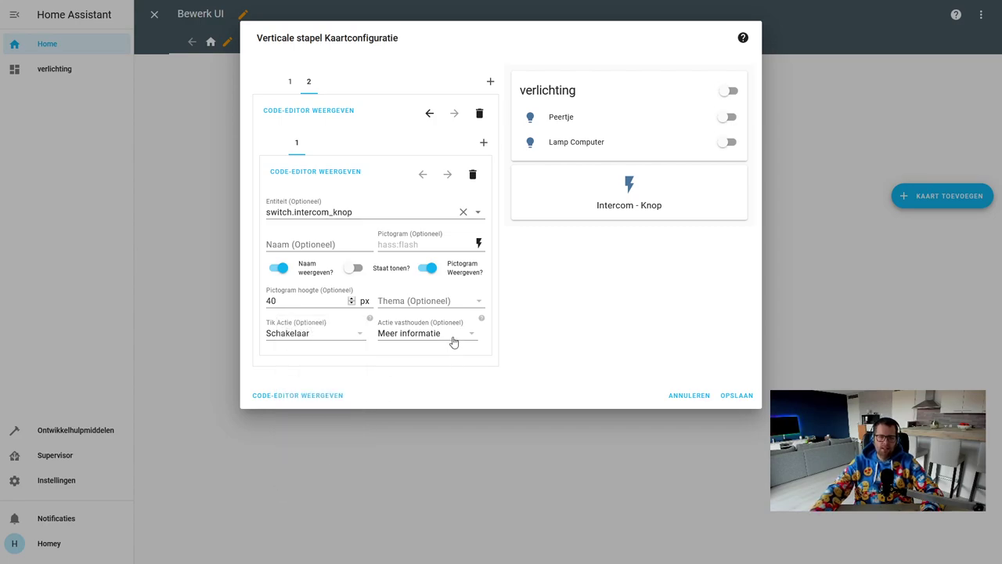
pyautogui.click(453, 342)
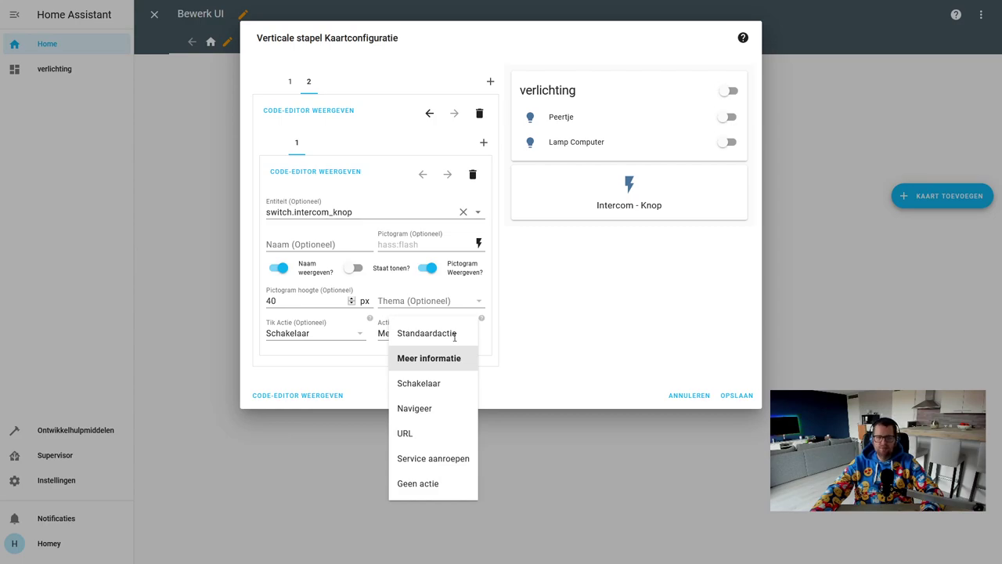
pyautogui.click(580, 348)
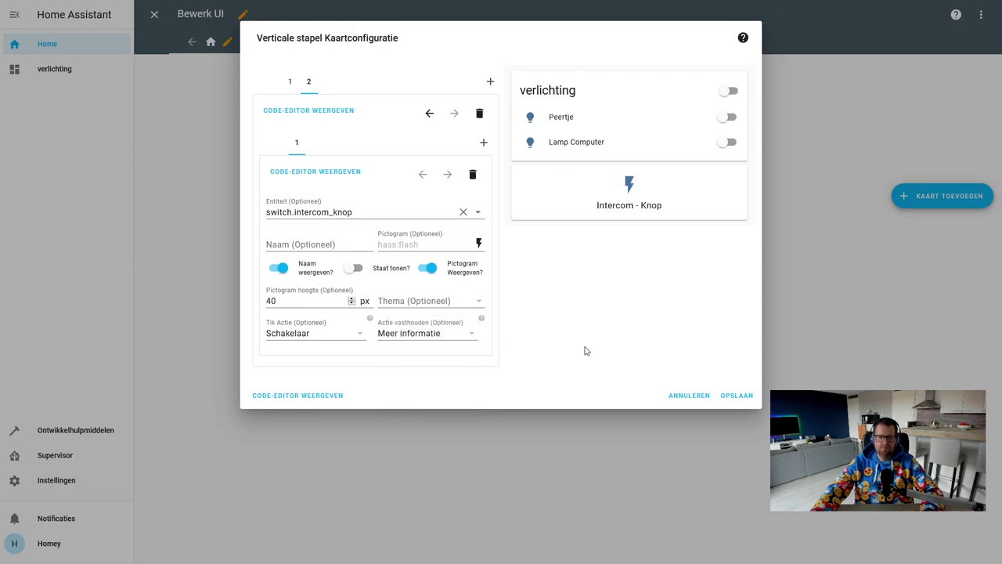
# Add a second Knop card to the horizontal stack and set its entity to switch.thuis_aangezet.
pyautogui.click(484, 146)
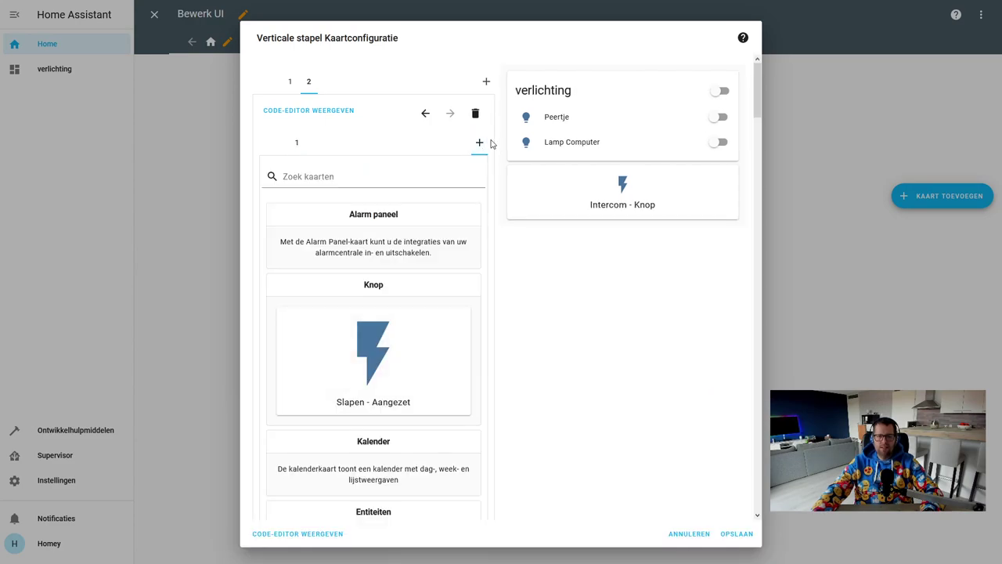
pyautogui.click(394, 384)
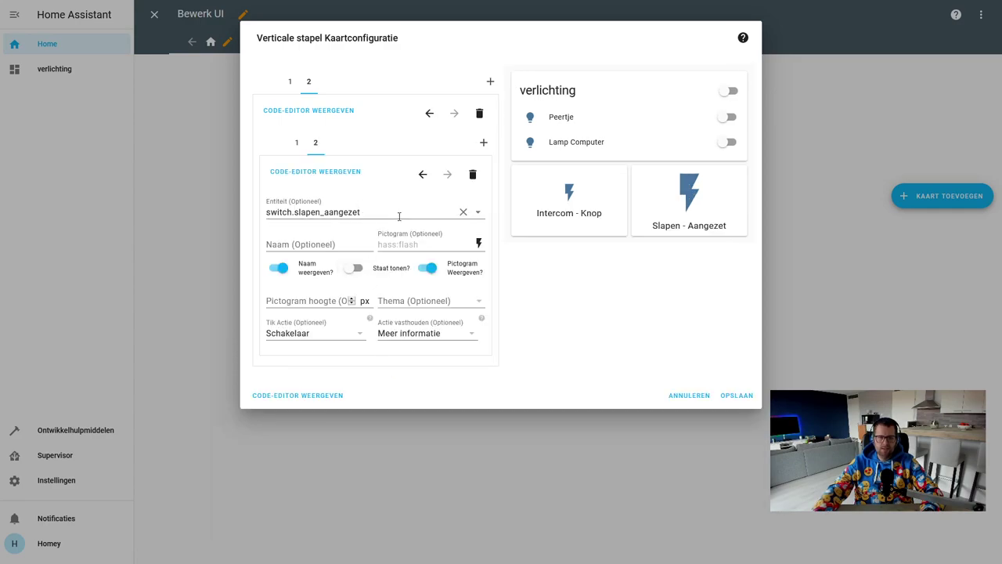
pyautogui.click(463, 211)
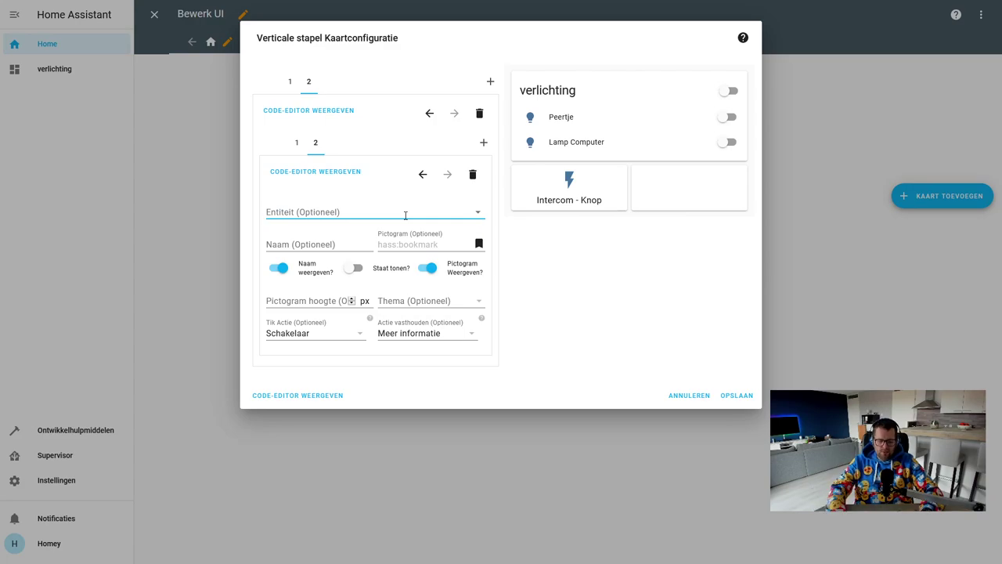
pyautogui.write('thui')
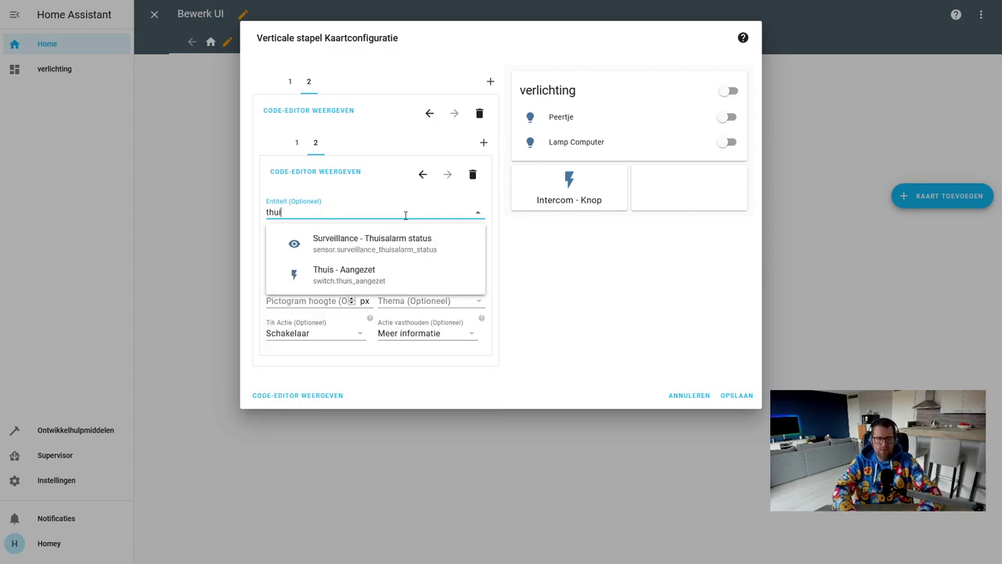
pyautogui.click(418, 280)
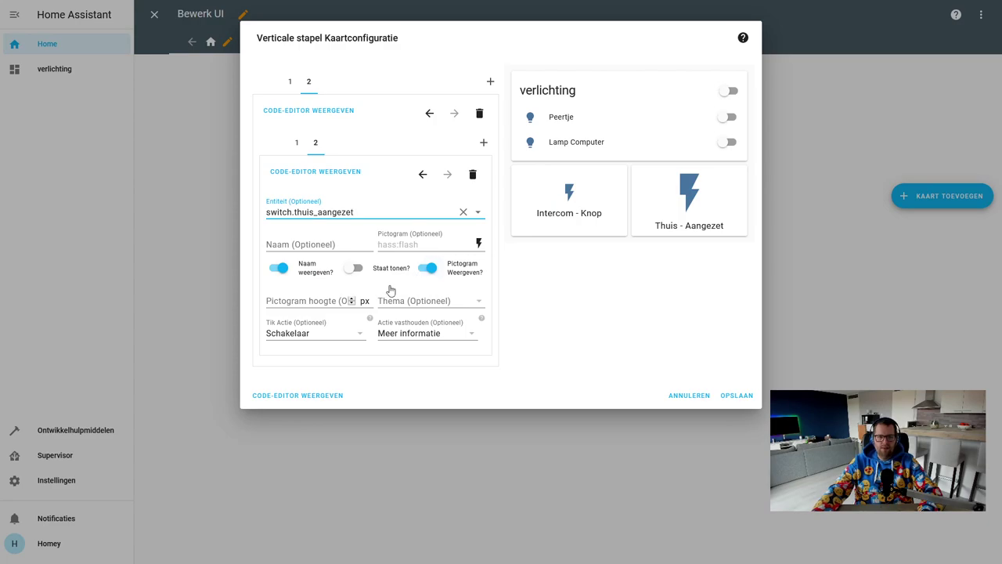
# Set the Thuis - Aangezet button's icon height to 40 px and save the vertical stack card.
pyautogui.click(299, 303)
pyautogui.write('40')
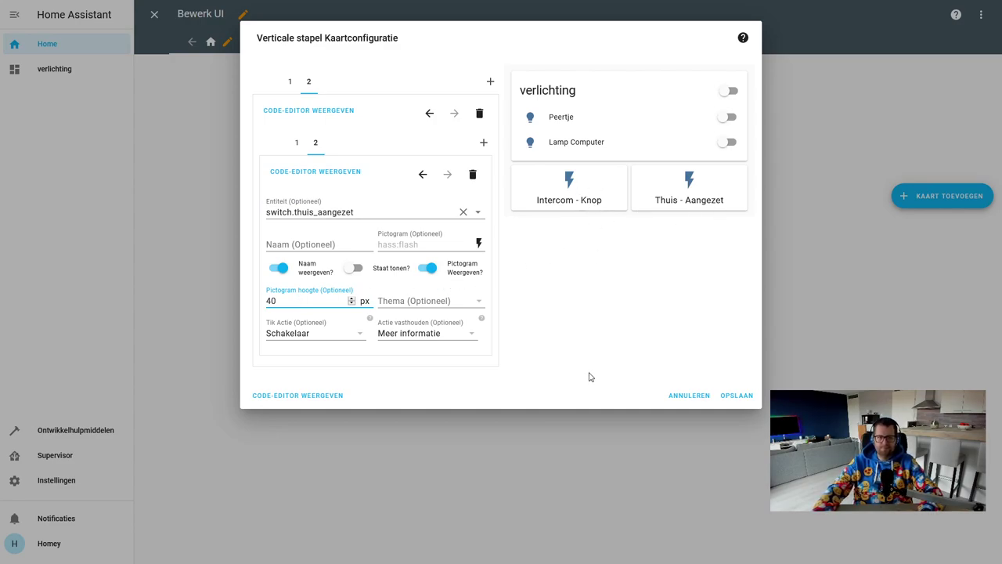
pyautogui.click(736, 396)
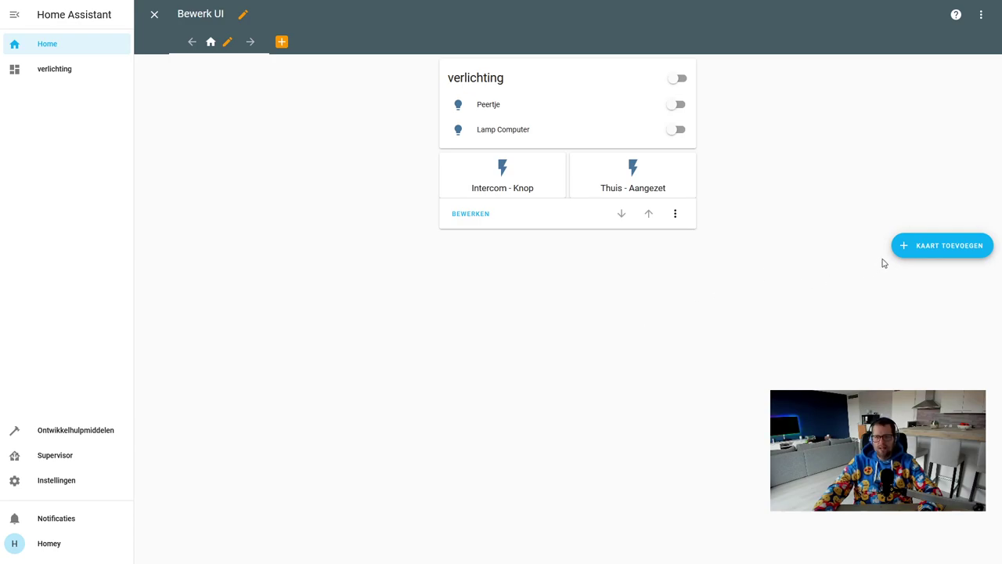
# Add a new Verticale stapel card to the dashboard with a Meter card as its first card.
pyautogui.click(920, 253)
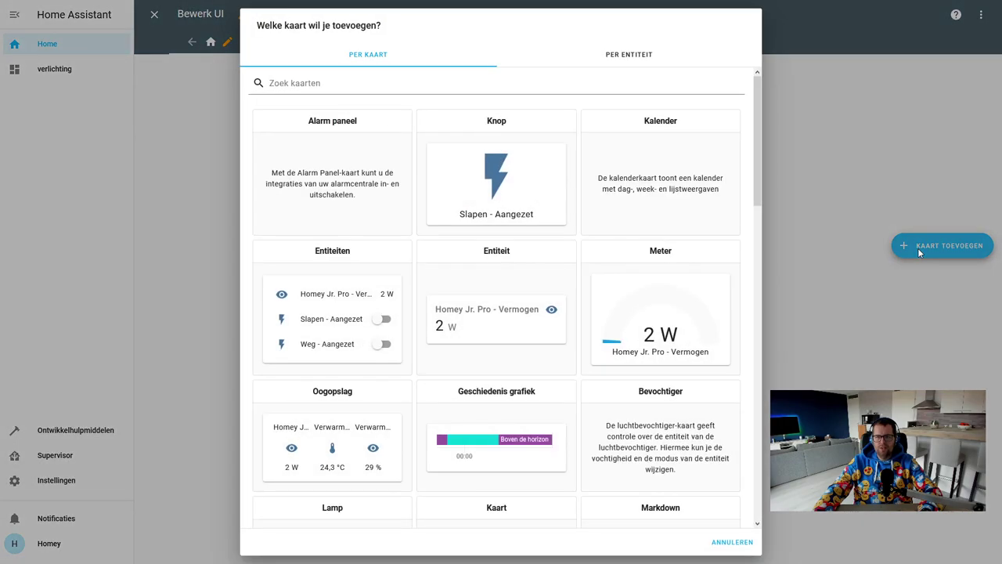
pyautogui.scroll(-15, 494, 444)
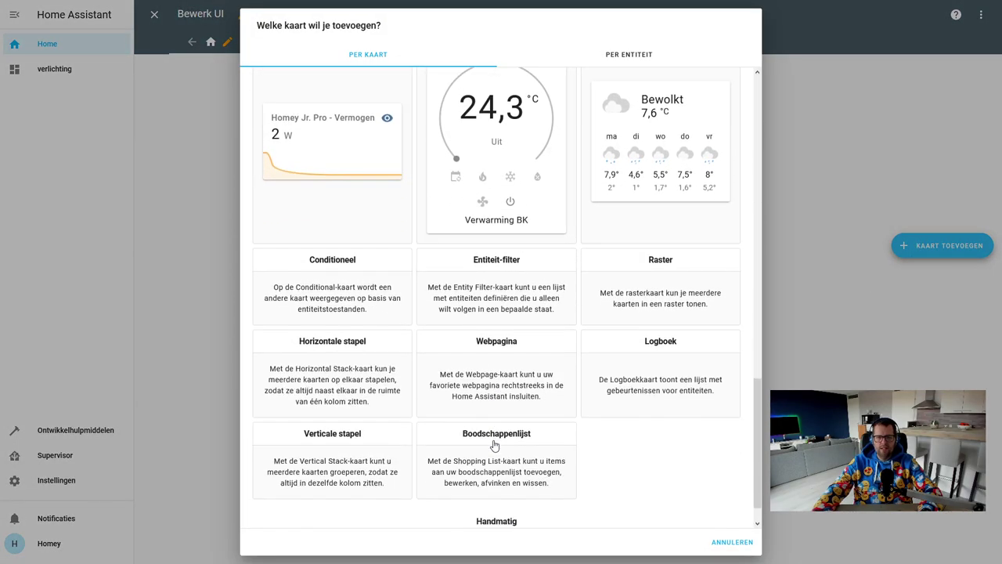
pyautogui.click(363, 485)
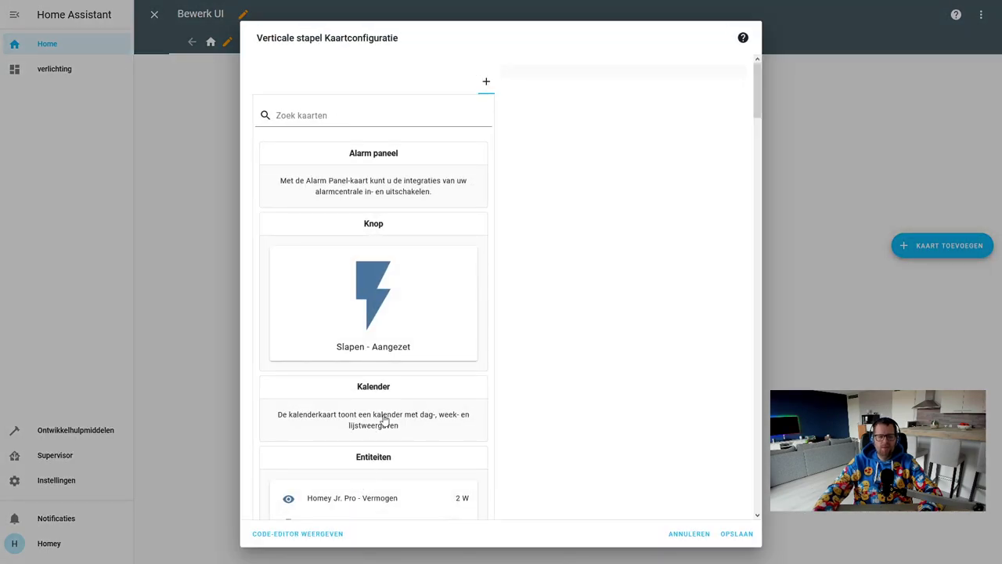
pyautogui.scroll(-4, 420, 280)
pyautogui.scroll(-3, 419, 278)
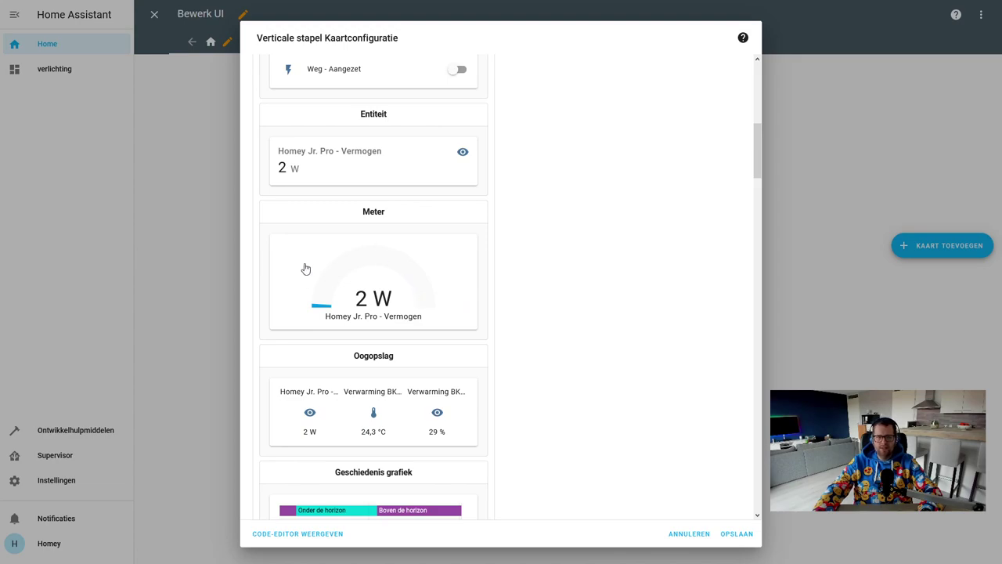
pyautogui.click(357, 277)
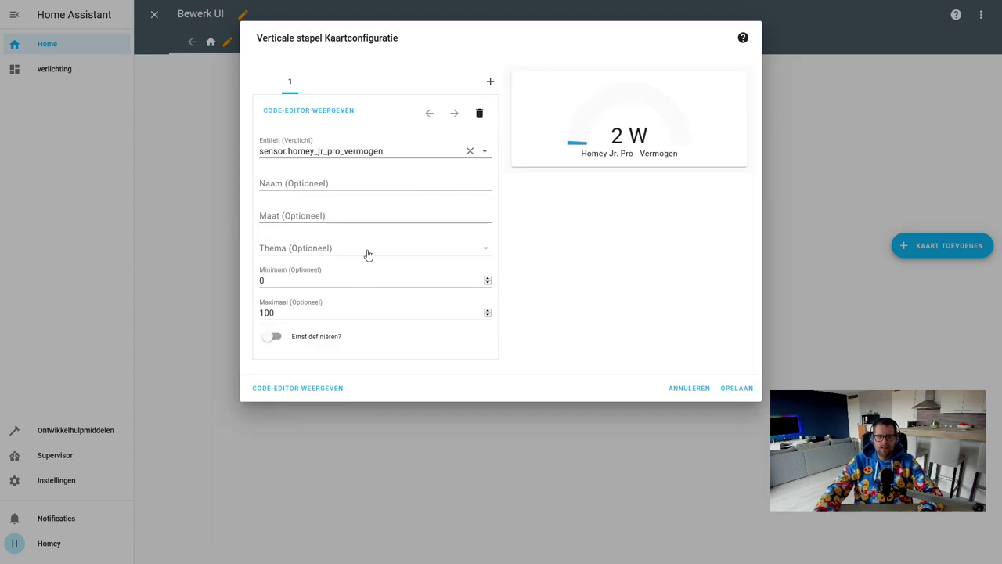
# Try sensor.wasmachine_vermogen as the Meter card's entity.
pyautogui.click(470, 150)
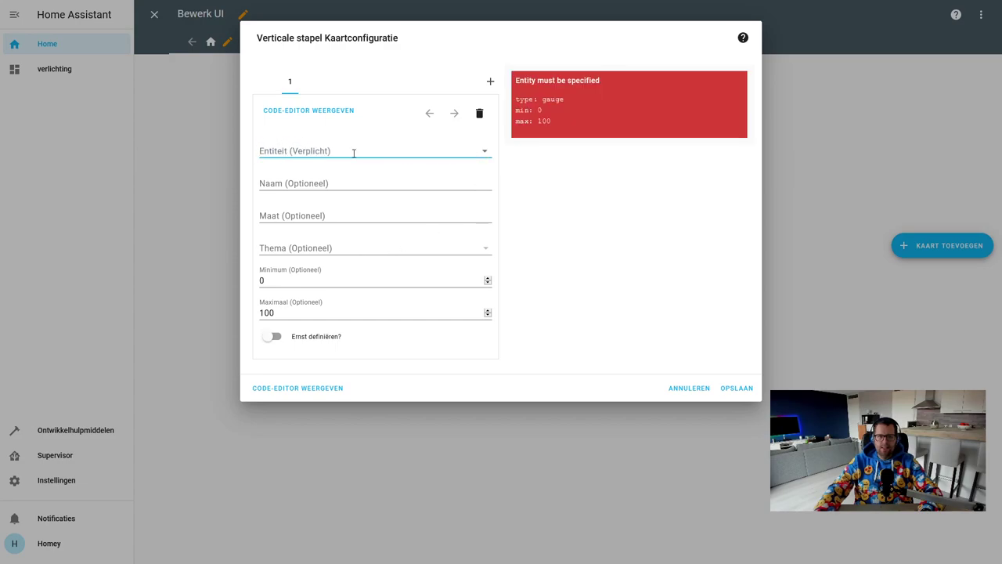
pyautogui.write('was')
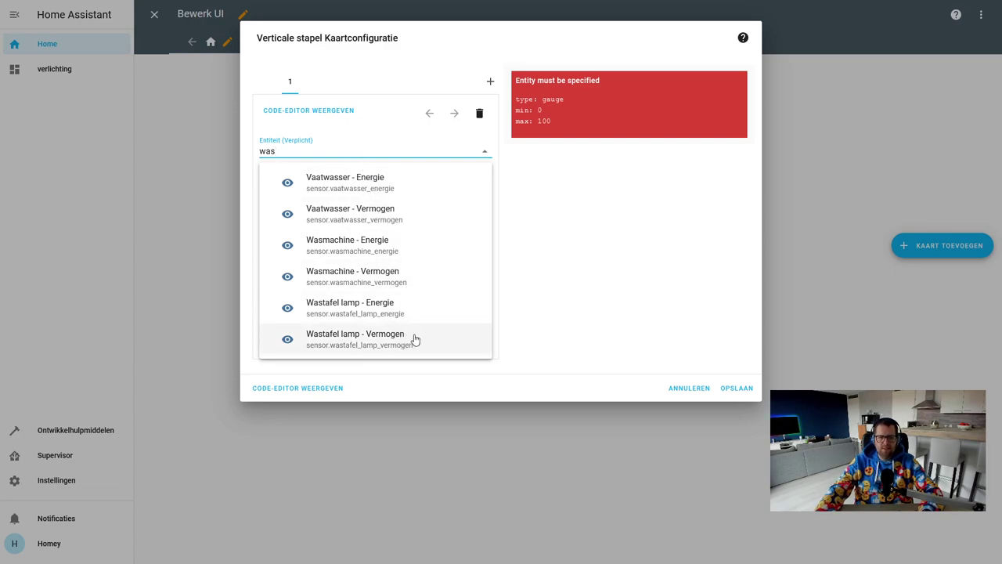
pyautogui.click(416, 279)
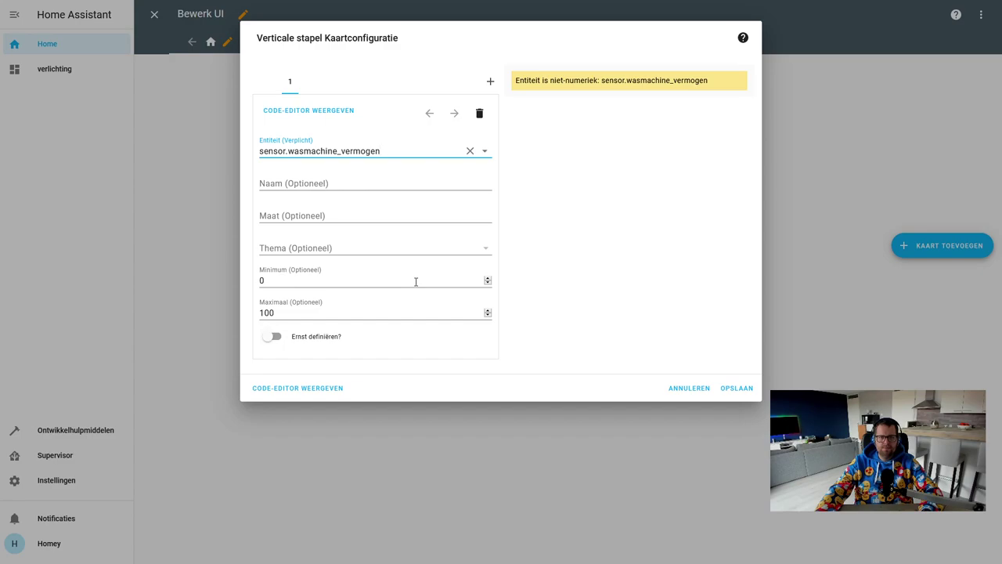
# Replace the Meter card's entity with sensor.homey_jr_pro_vermogen.
pyautogui.click(453, 146)
pyautogui.press('BackSpace')
pyautogui.press('BackSpace')
pyautogui.press('BackSpace')
pyautogui.press('BackSpace')
pyautogui.press('BackSpace')
pyautogui.press('BackSpace')
pyautogui.press('BackSpace')
pyautogui.press('BackSpace')
pyautogui.press('BackSpace')
pyautogui.press('BackSpace')
pyautogui.press('BackSpace')
pyautogui.press('BackSpace')
pyautogui.press('BackSpace')
pyautogui.press('BackSpace')
pyautogui.press('BackSpace')
pyautogui.press('BackSpace')
pyautogui.press('BackSpace')
pyautogui.press('BackSpace')
pyautogui.press('BackSpace')
pyautogui.press('BackSpace')
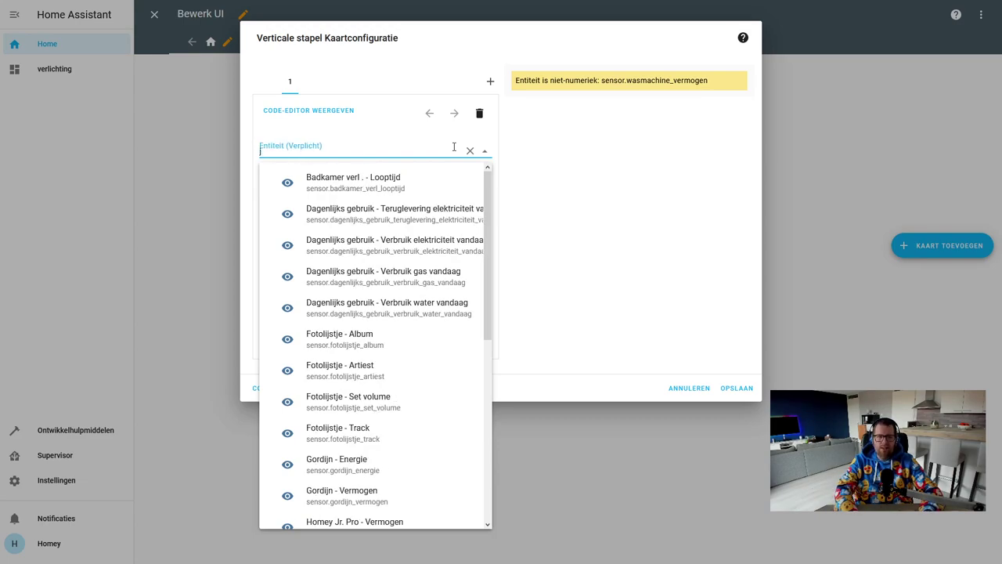
pyautogui.write('homey')
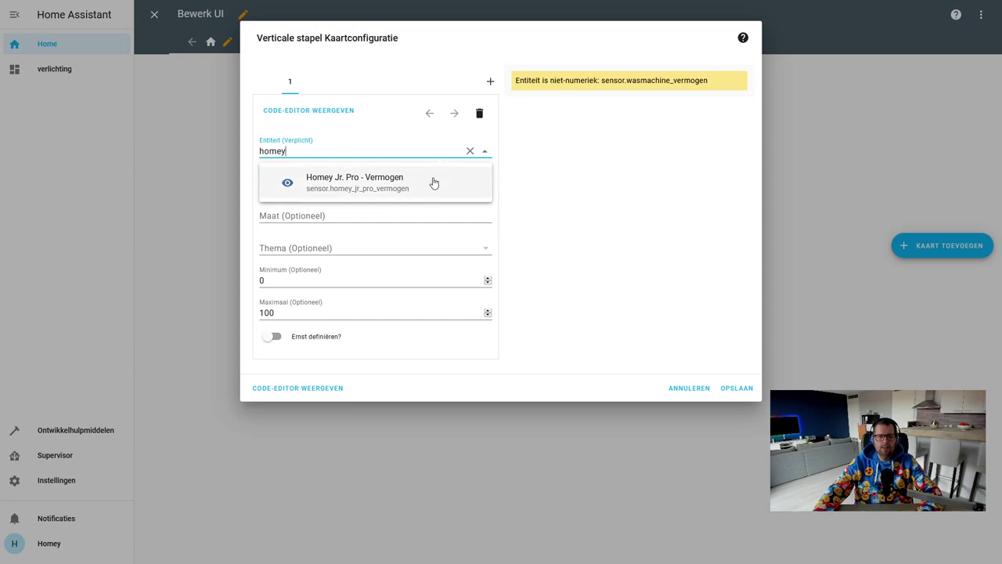
pyautogui.click(433, 180)
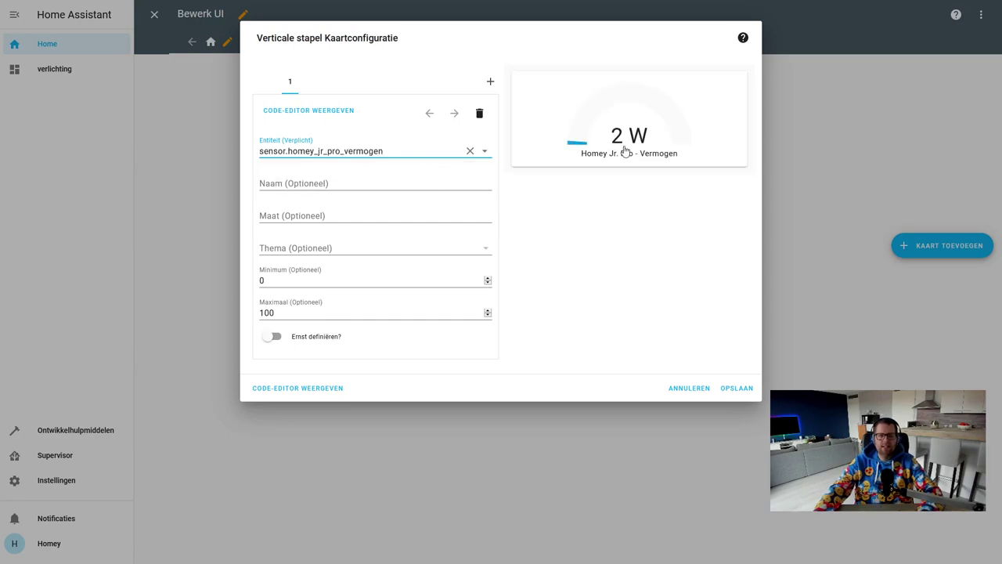
# Name the Meter card homey.
pyautogui.click(366, 186)
pyautogui.write('h')
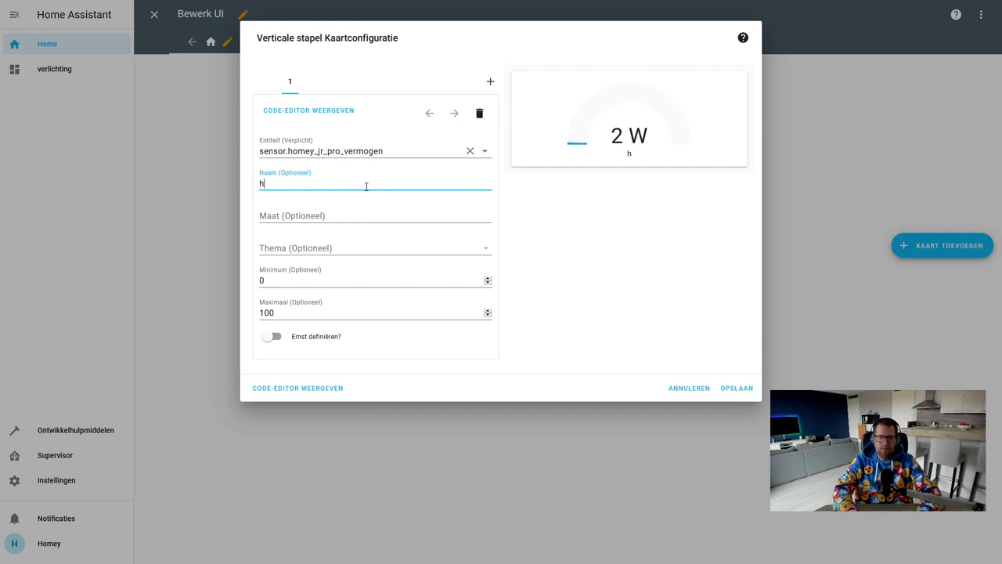
pyautogui.write('omey')
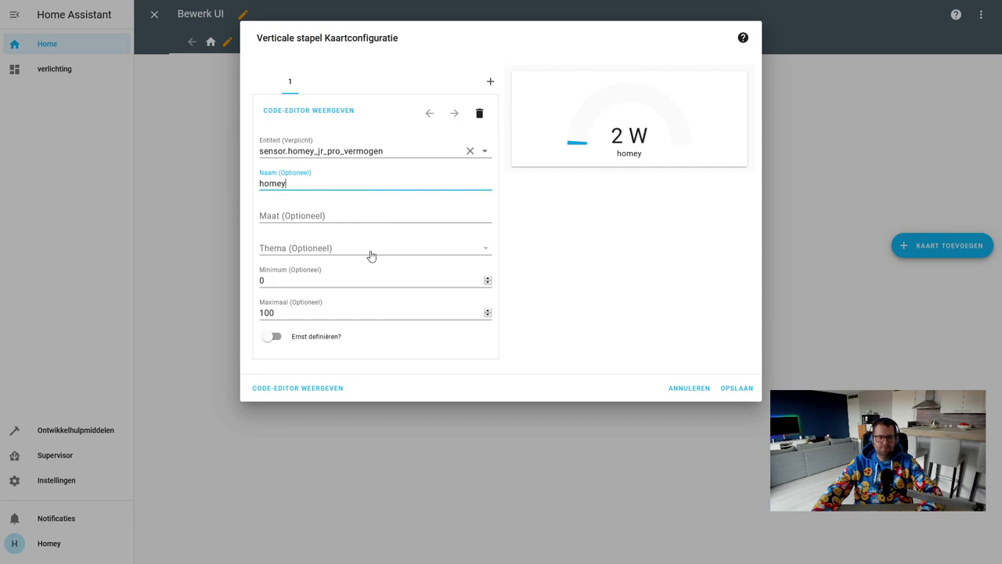
pyautogui.click(378, 216)
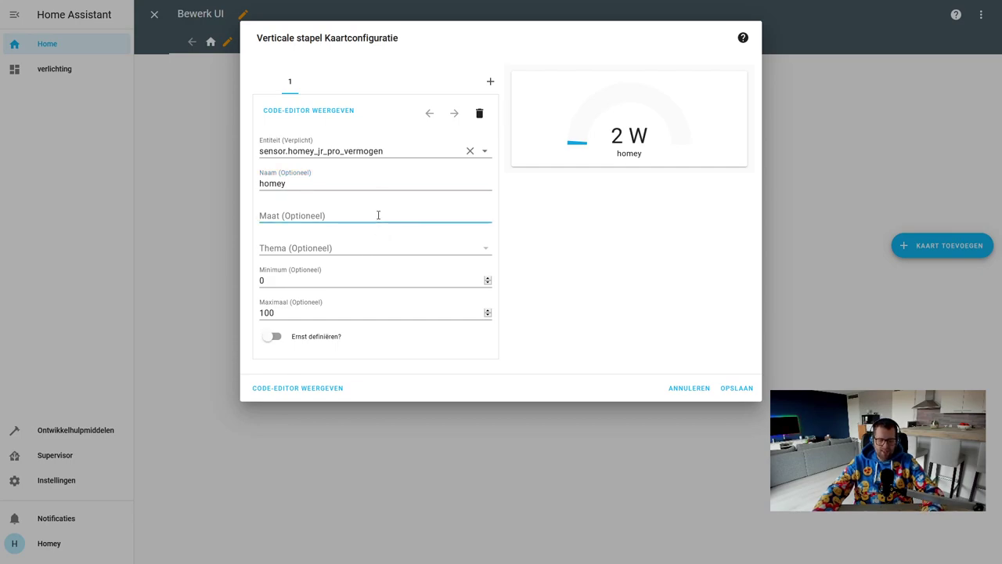
pyautogui.write('1')
pyautogui.press('BackSpace')
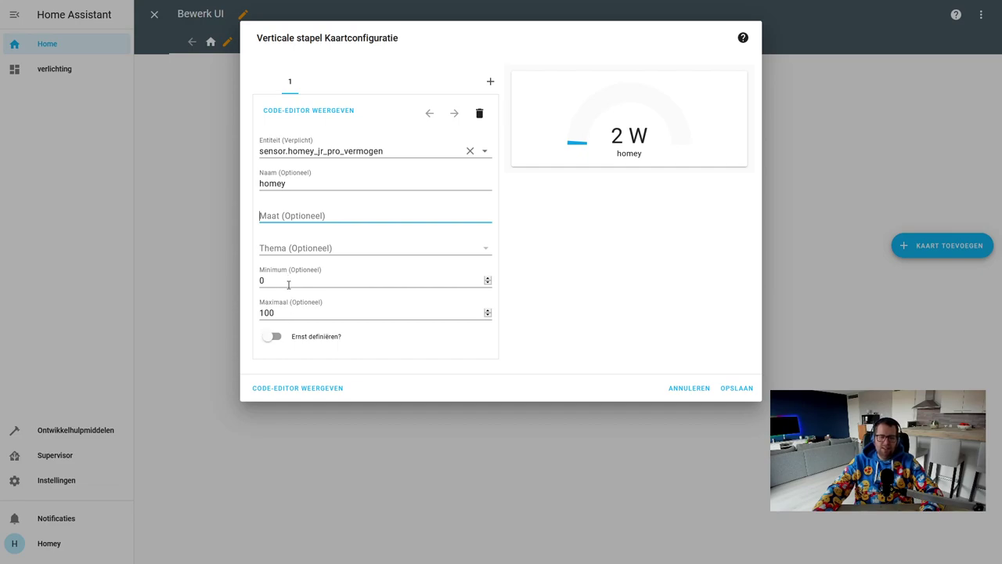
# Test the homey meter's maximum with 101 and 1 in the preview, and restore it to 100.
pyautogui.click(288, 313)
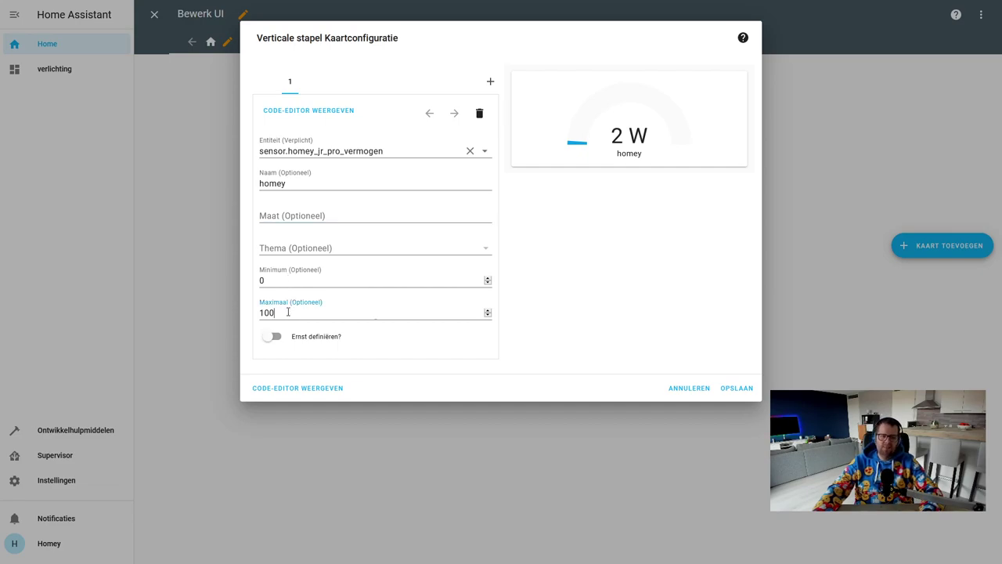
pyautogui.press('BackSpace')
pyautogui.write('1')
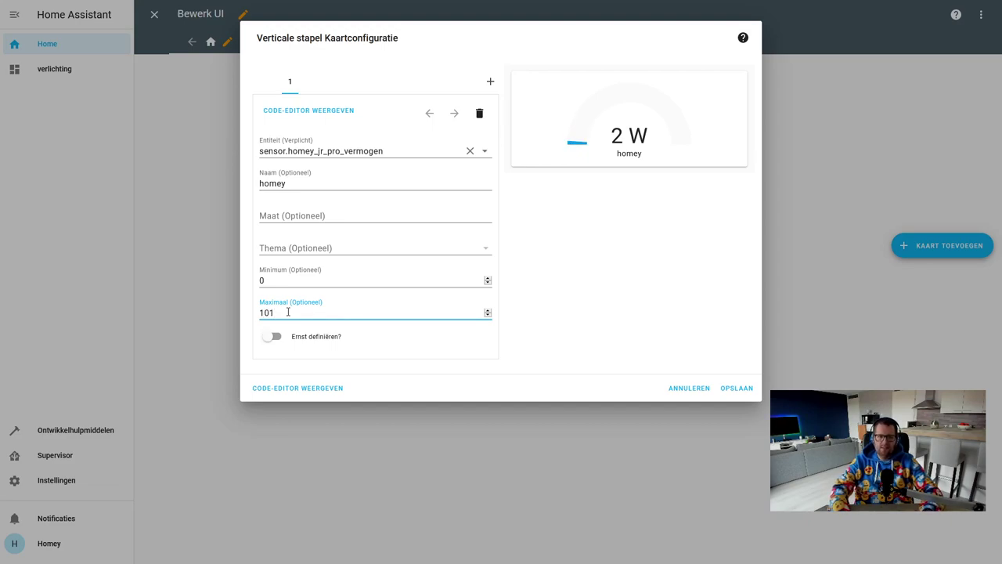
pyautogui.press('BackSpace')
pyautogui.press('BackSpace')
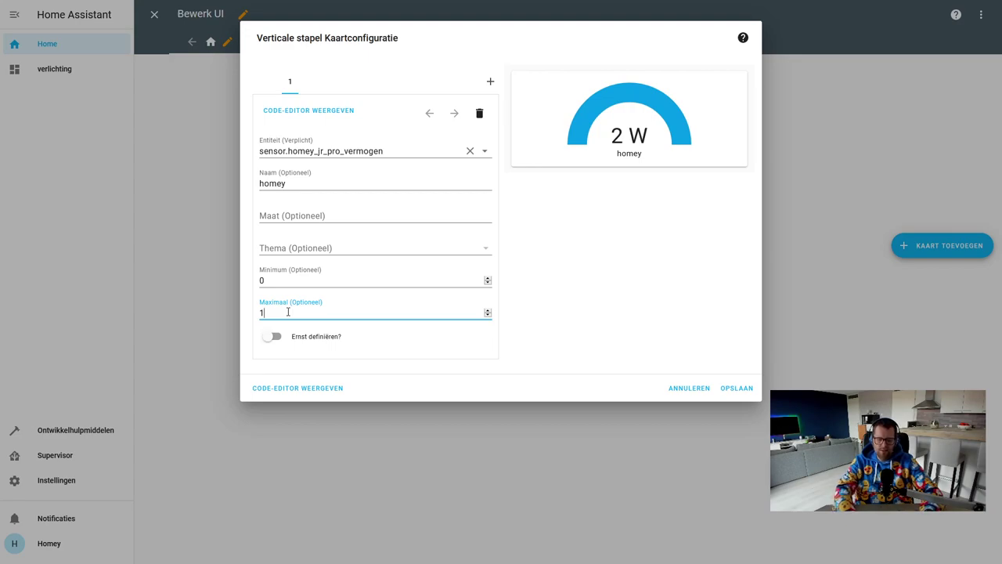
pyautogui.write('00')
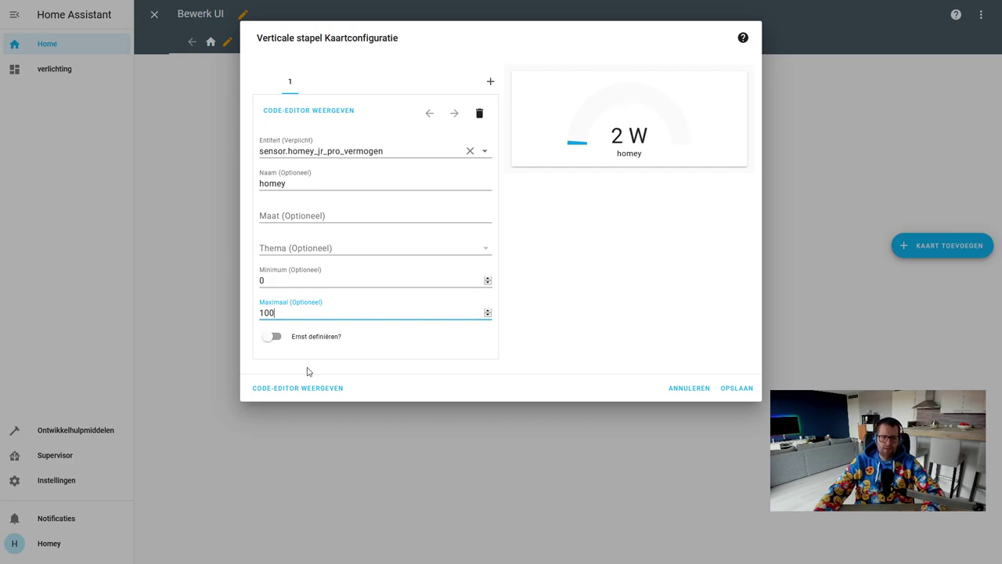
# Enable severity definition for the homey meter and set the green threshold to 10 and yellow to 15.
pyautogui.click(268, 338)
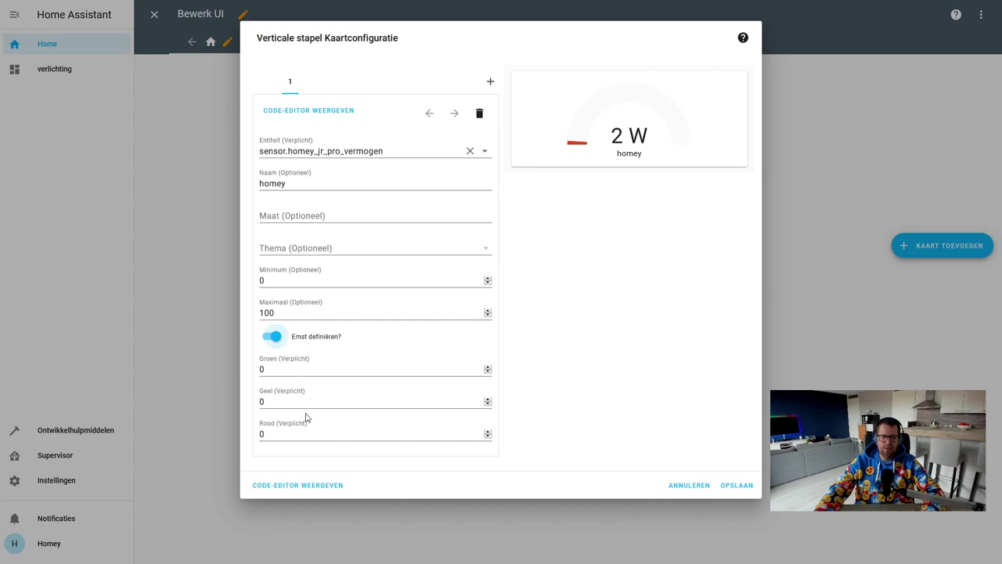
pyautogui.click(287, 369)
pyautogui.write('10')
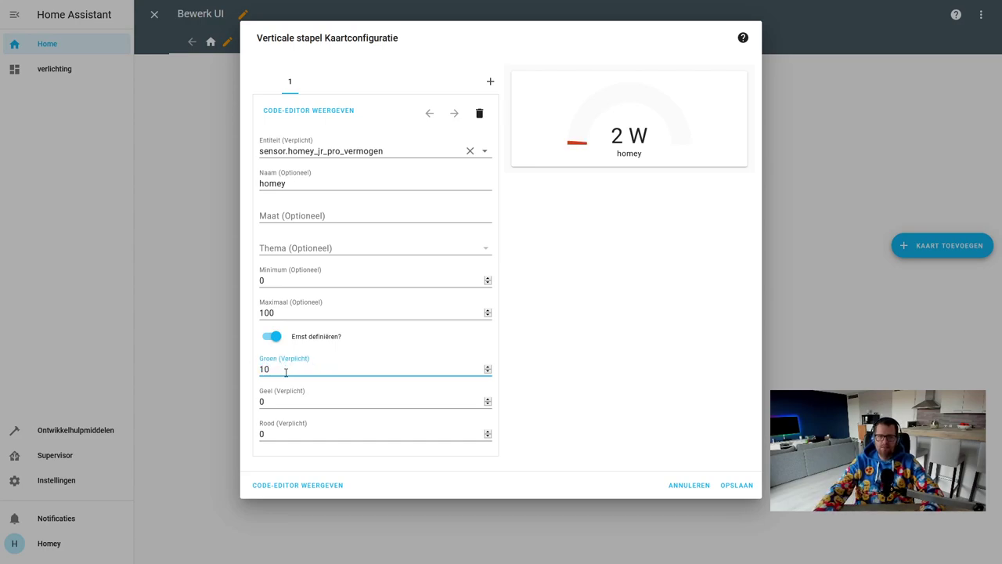
pyautogui.click(289, 401)
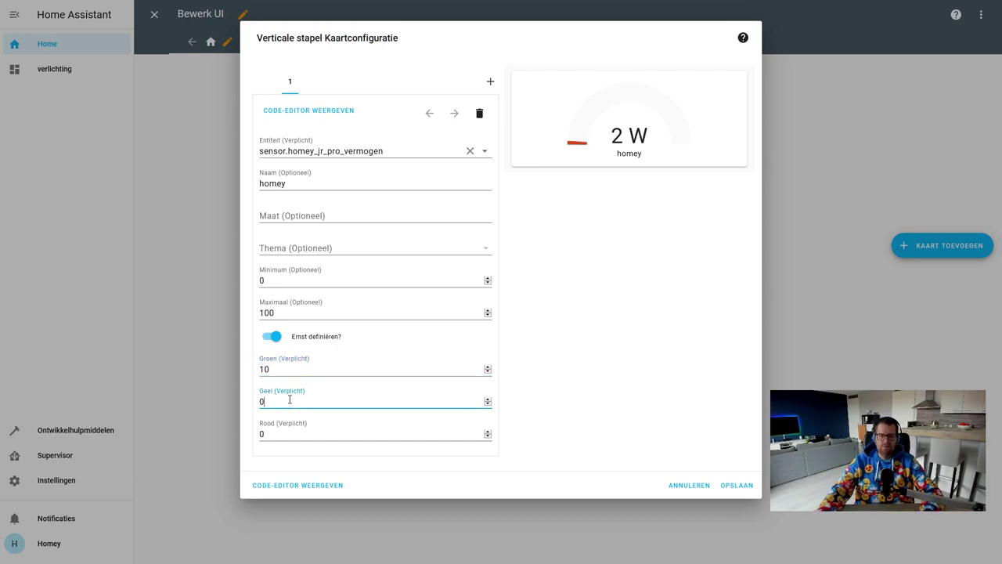
pyautogui.press('BackSpace')
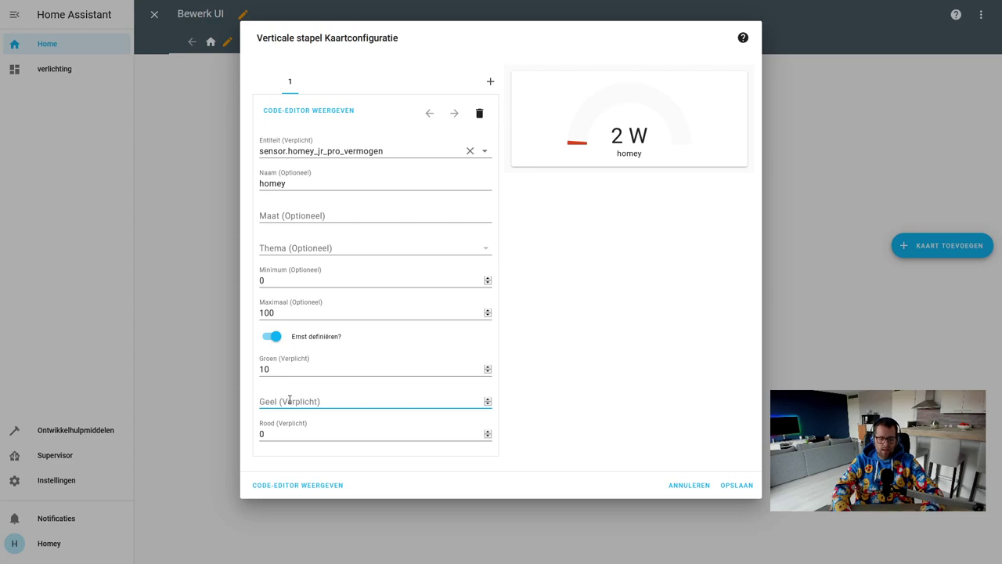
pyautogui.write('15')
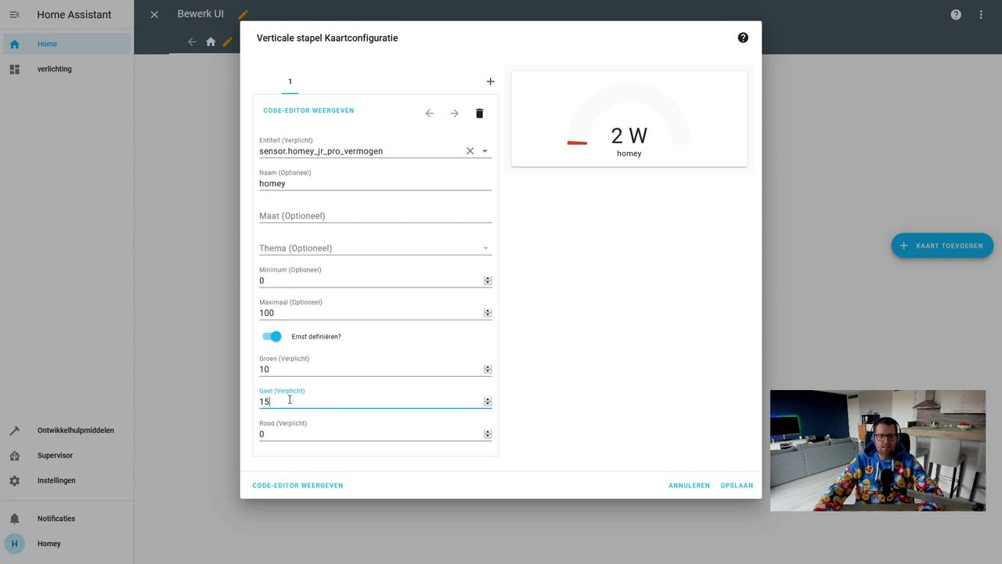
# Set the homey meter's red severity threshold to 20 and its green threshold to 1.
pyautogui.click(294, 432)
pyautogui.press('BackSpace')
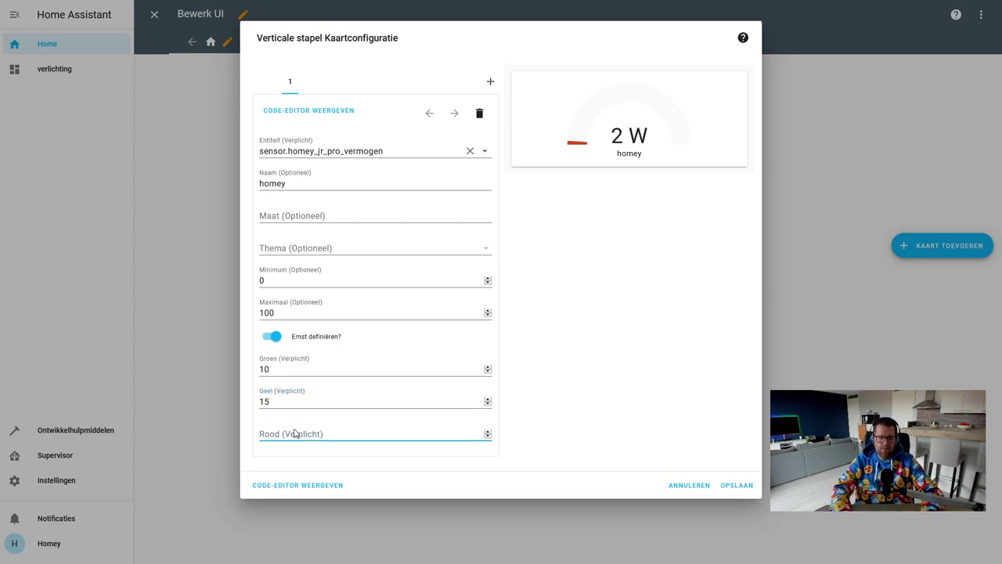
pyautogui.write('20')
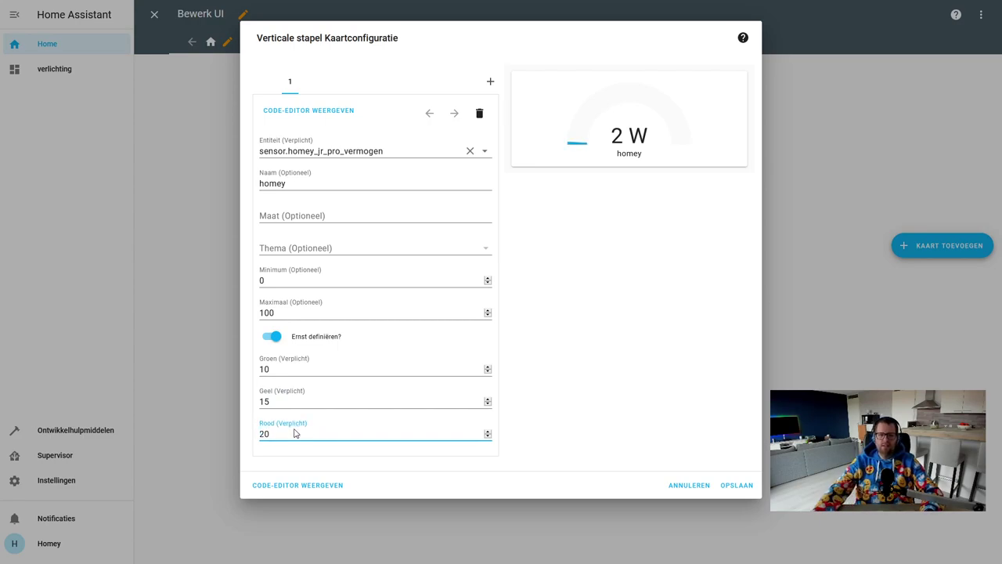
pyautogui.click(283, 368)
pyautogui.press('BackSpace')
pyautogui.press('BackSpace')
pyautogui.write('1')
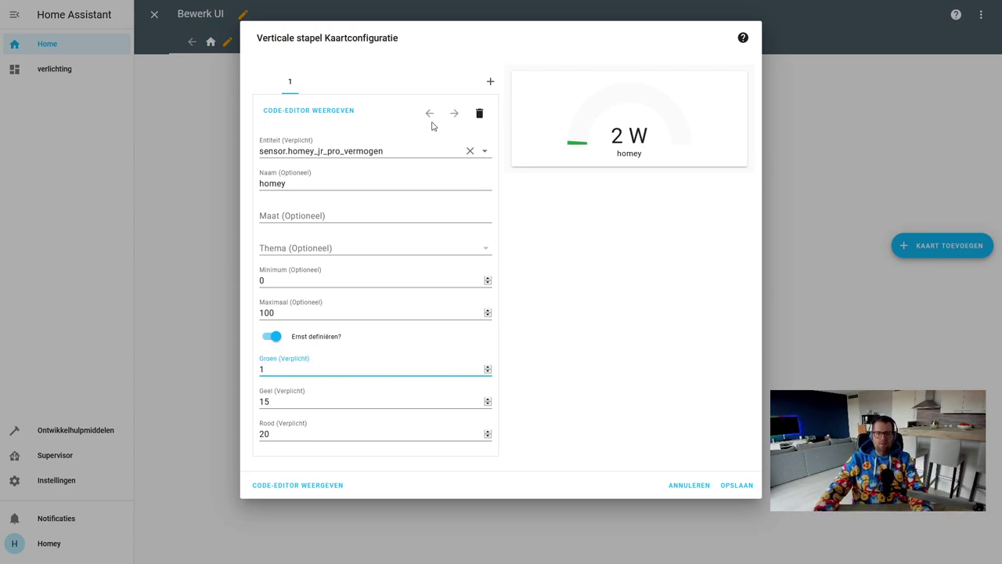
# Test the homey meter's maximum with 1 and 1000,1 in the preview, and restore it to 100.
pyautogui.click(298, 312)
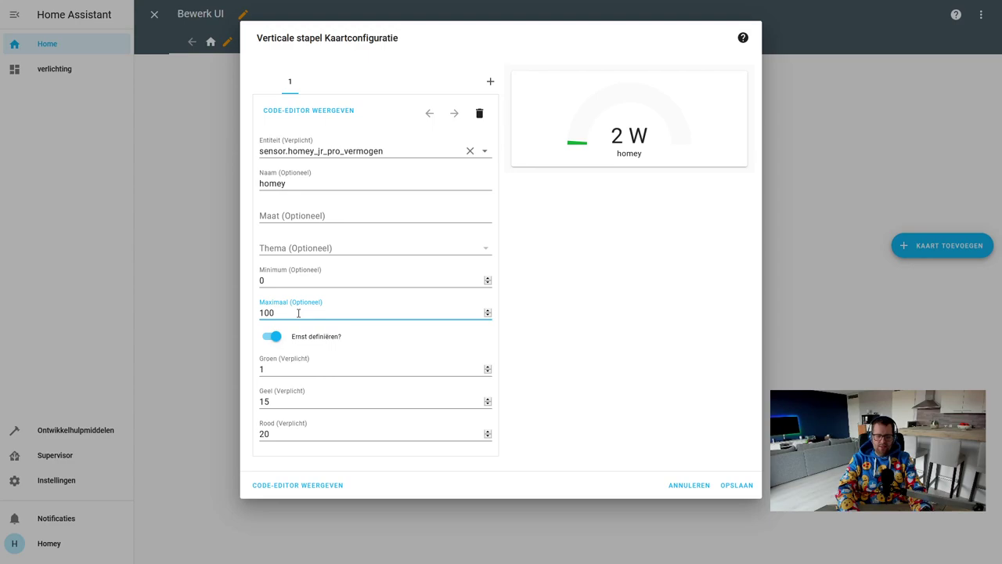
pyautogui.write('1')
pyautogui.press('BackSpace')
pyautogui.press('BackSpace')
pyautogui.press('BackSpace')
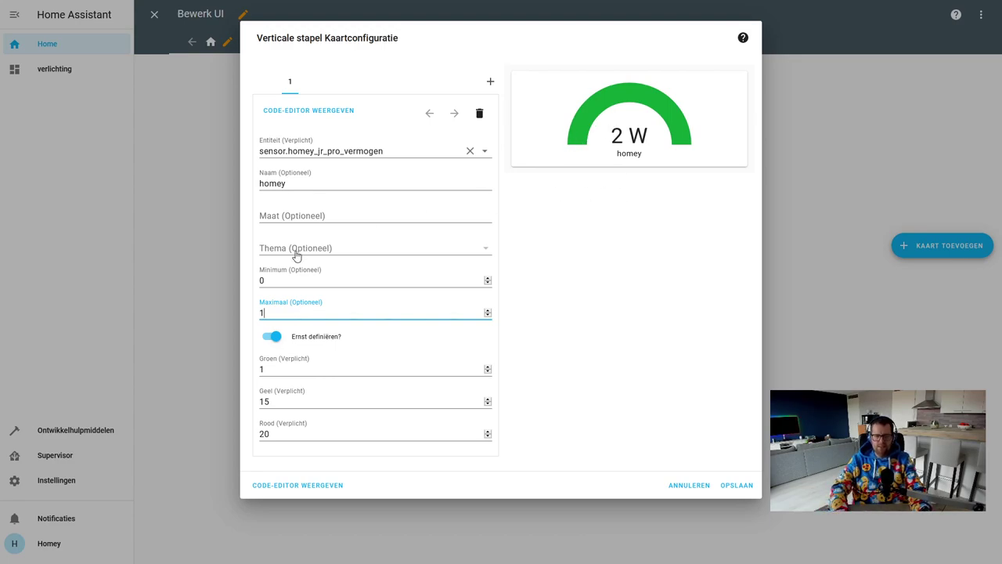
pyautogui.write('00')
pyautogui.press('BackSpace')
pyautogui.write('0')
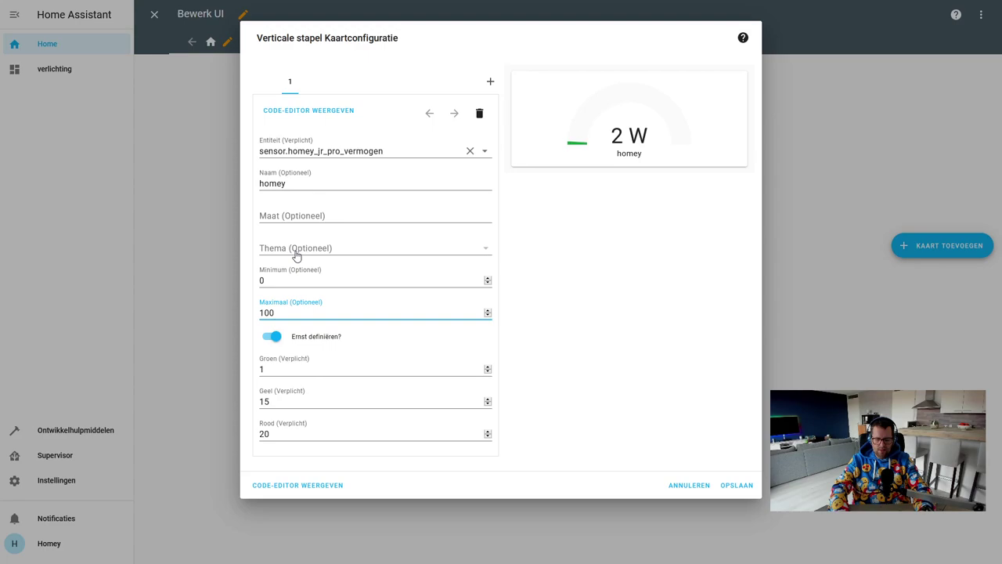
pyautogui.write('0,1')
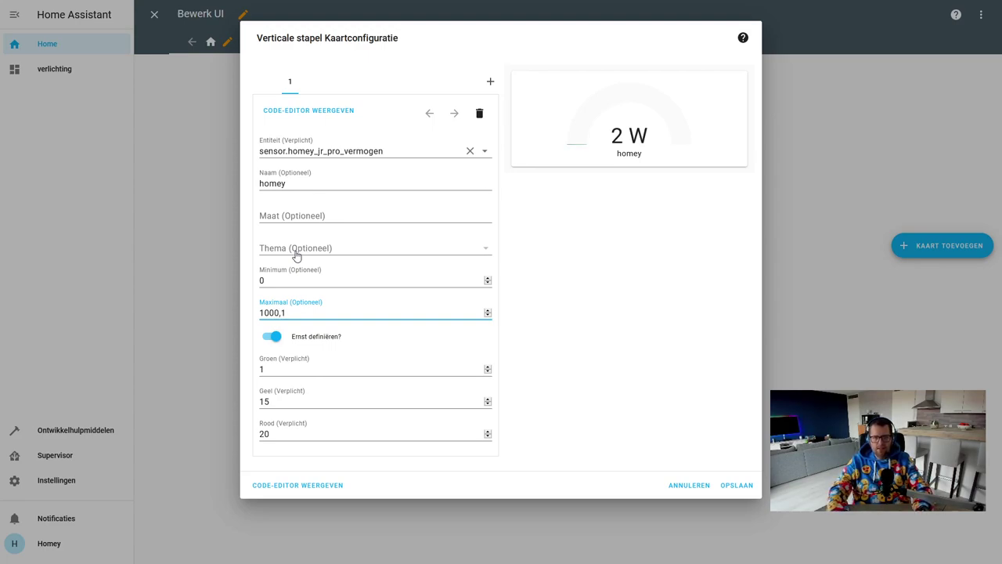
pyautogui.press('BackSpace')
pyautogui.press('BackSpace')
pyautogui.press('BackSpace')
pyautogui.press('BackSpace')
pyautogui.press('BackSpace')
pyautogui.write('00')
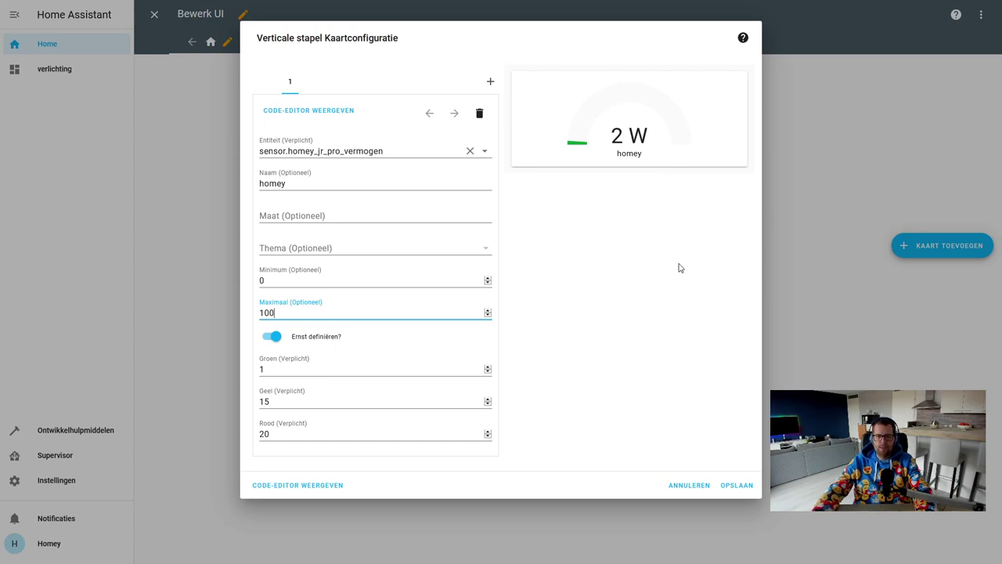
# Add an Entiteit card showing Homey Jr. Pro - Vermogen as the second card in the vertical stack.
pyautogui.click(491, 83)
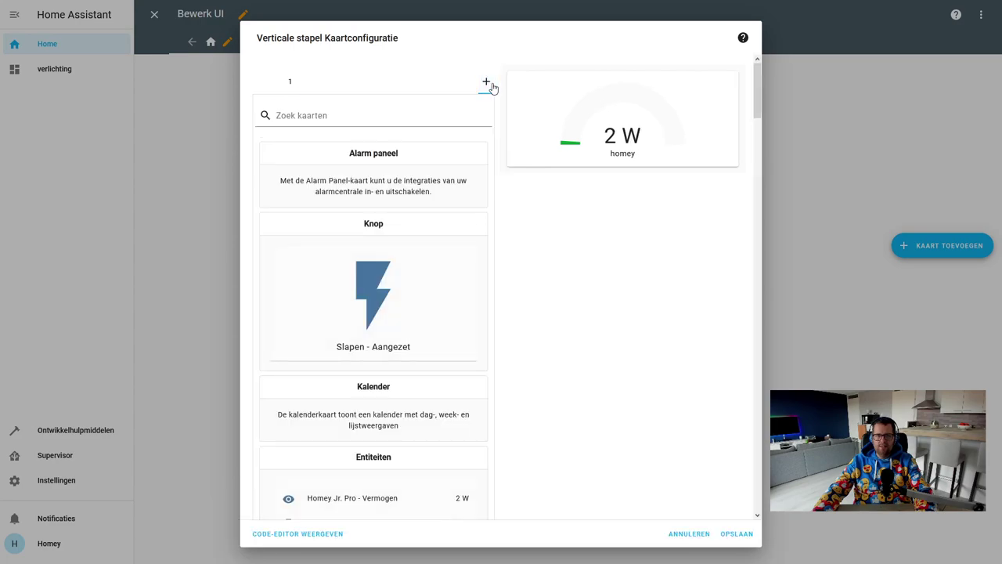
pyautogui.scroll(-3, 429, 371)
pyautogui.scroll(-3, 429, 370)
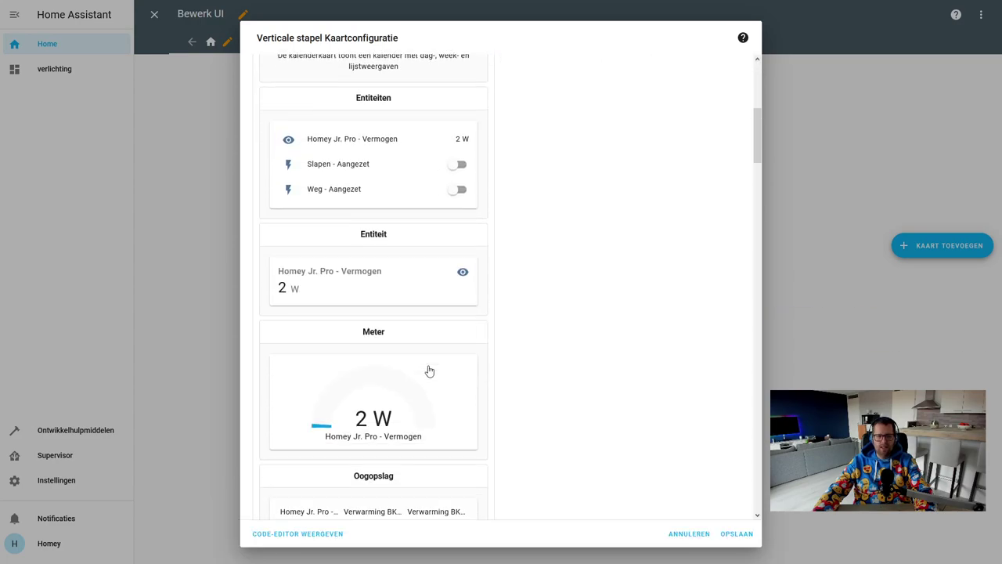
pyautogui.scroll(-1, 429, 370)
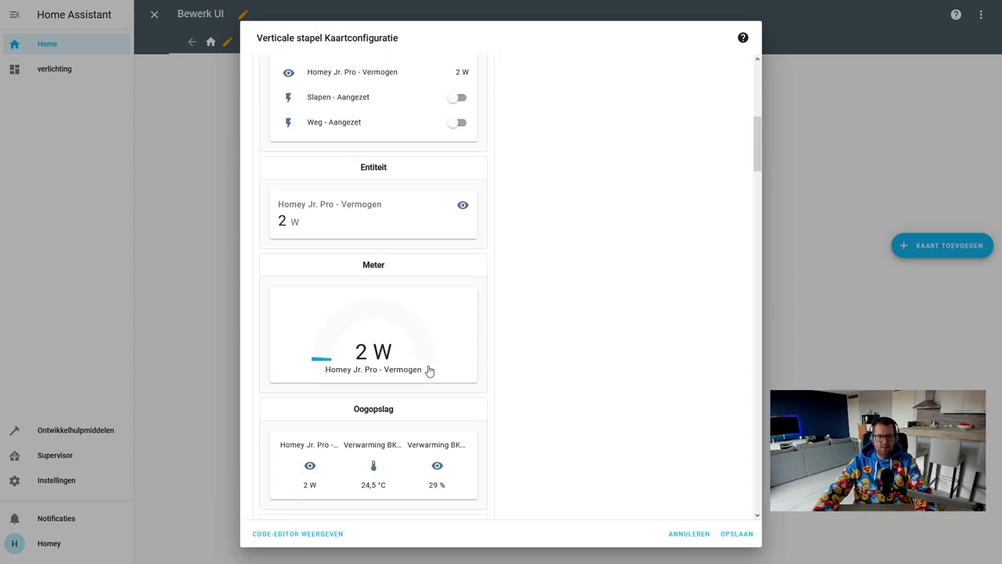
pyautogui.scroll(-1, 429, 370)
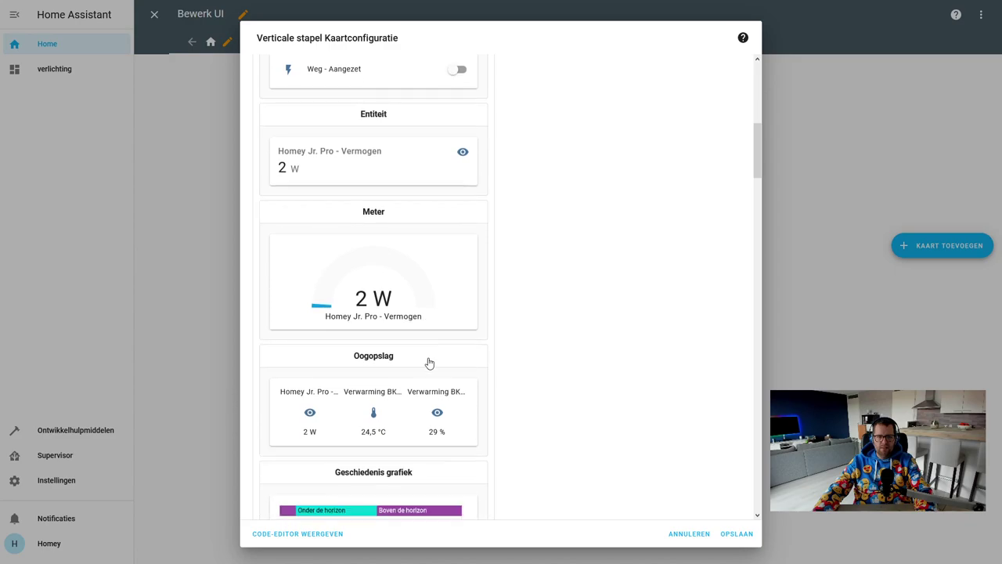
pyautogui.click(416, 173)
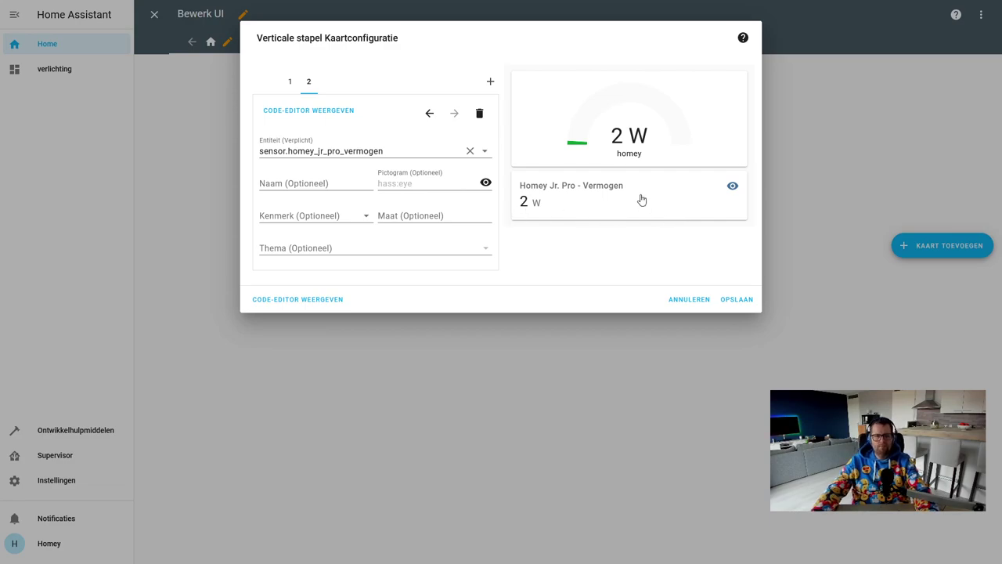
# Add a Sensor card with the Homey Jr. Pro - Vermogen line graph as the third card and save the stack.
pyautogui.click(490, 82)
pyautogui.scroll(-5, 430, 450)
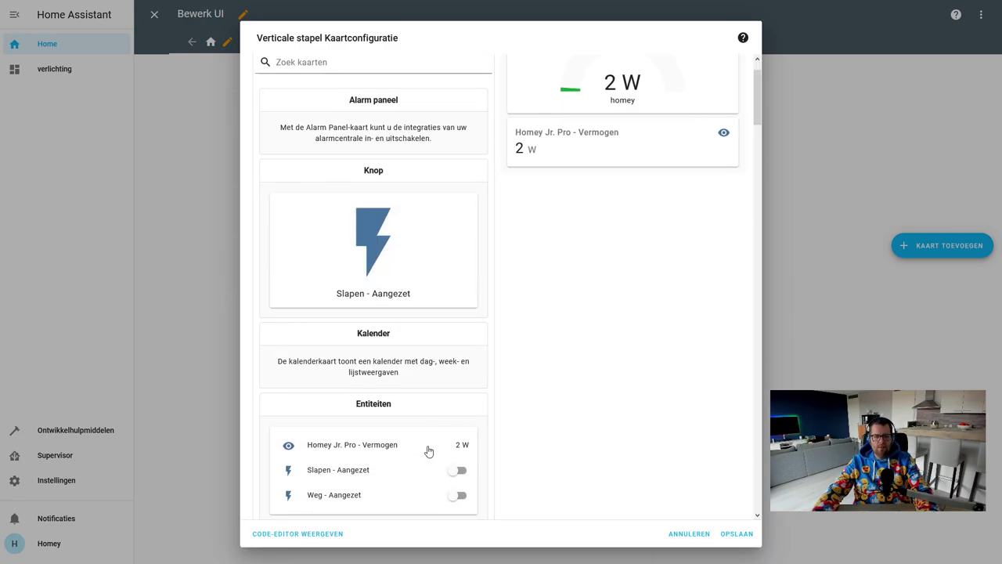
pyautogui.scroll(-8, 429, 452)
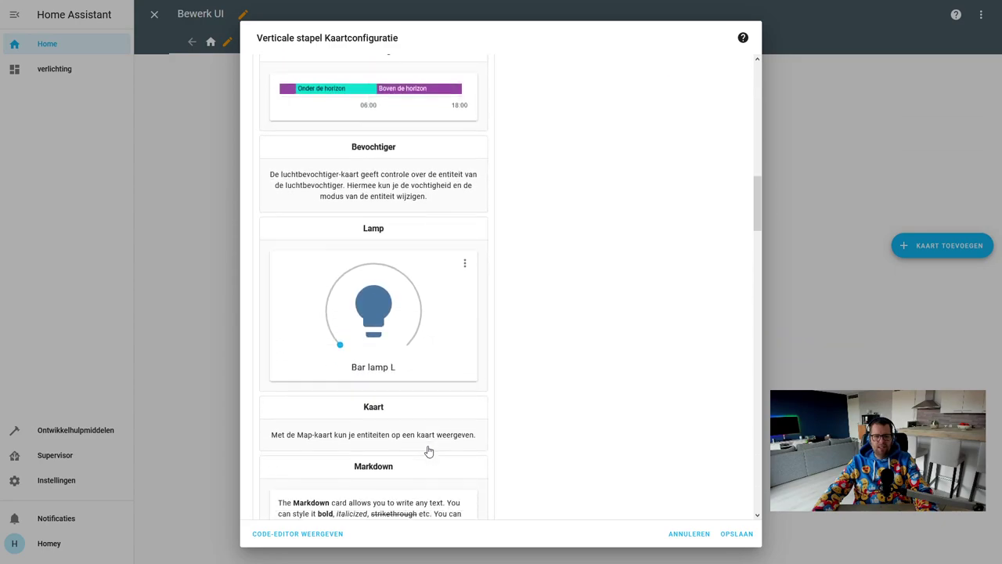
pyautogui.scroll(-10, 429, 452)
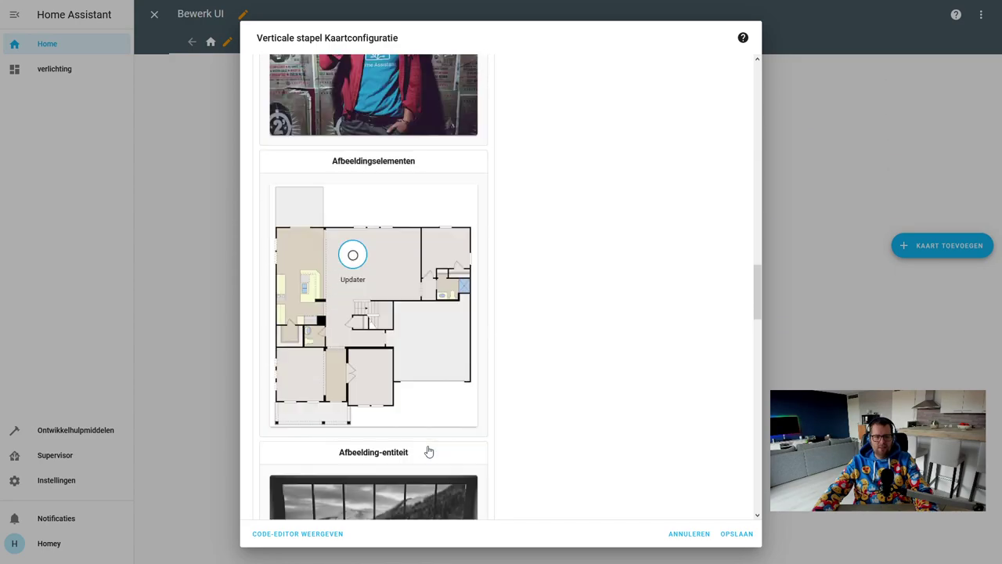
pyautogui.scroll(-5, 429, 452)
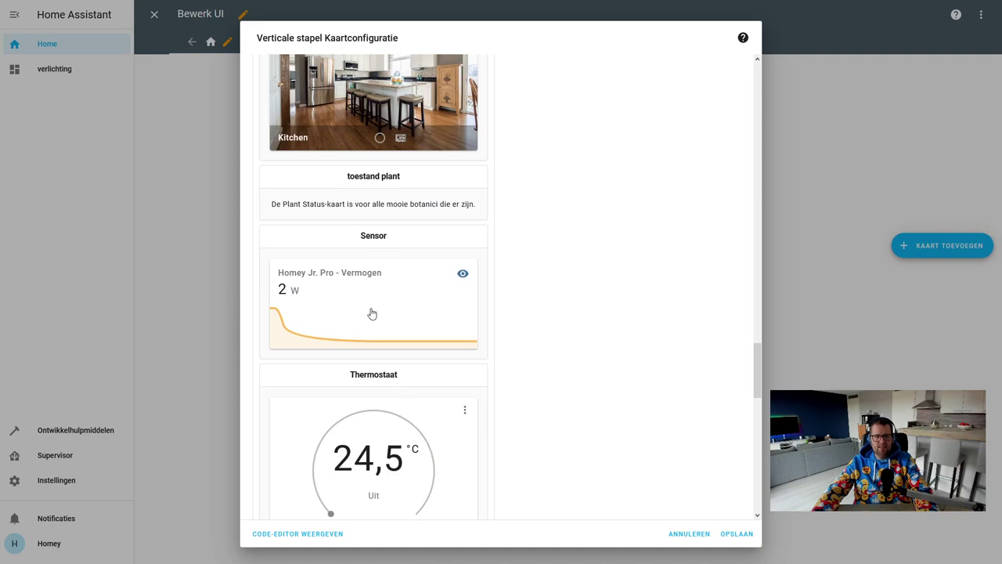
pyautogui.click(371, 313)
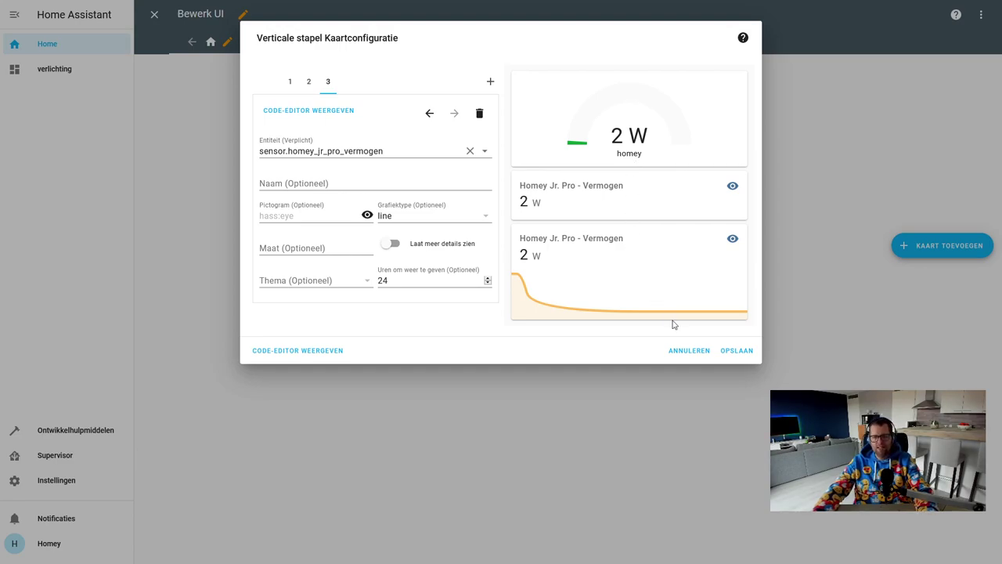
pyautogui.click(731, 352)
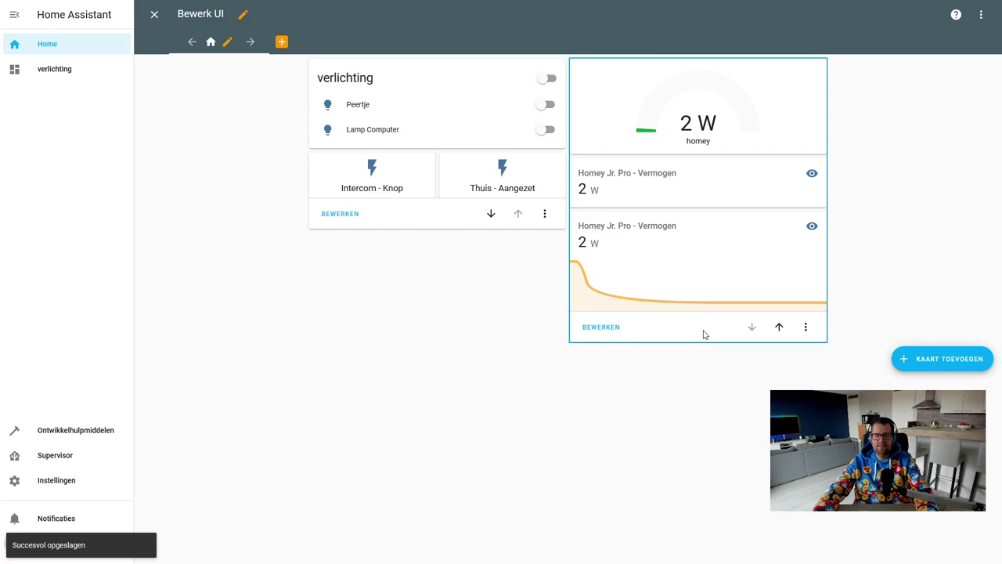
# Try the homey stack ahead of the verlichting stack, move it back to second place, and finish editing the dashboard.
pyautogui.click(778, 329)
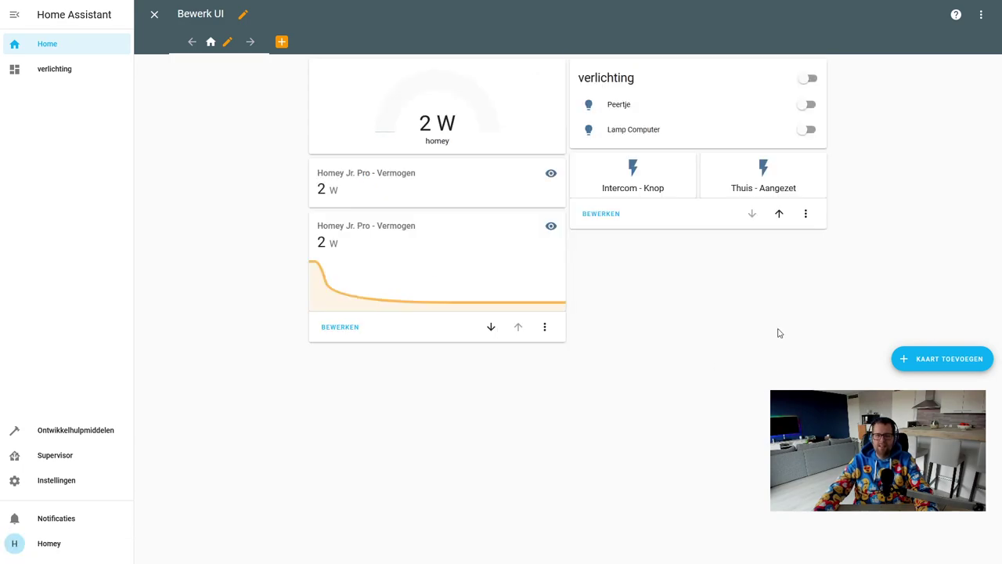
pyautogui.click(491, 327)
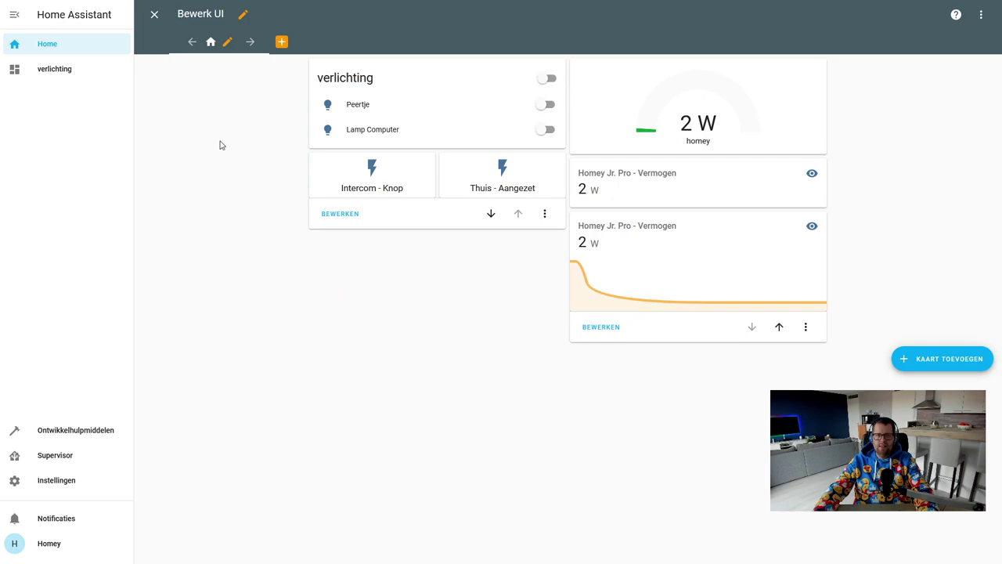
pyautogui.click(155, 17)
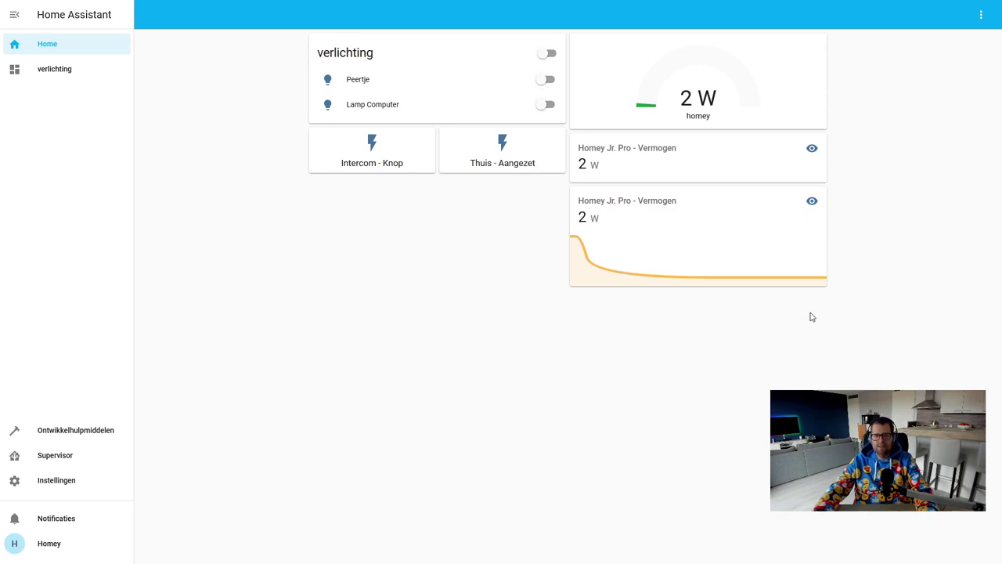
# View the Homey Jr. Pro - Vermogen history from its graph card, check the entity's settings, and submit them without edits.
pyautogui.click(729, 264)
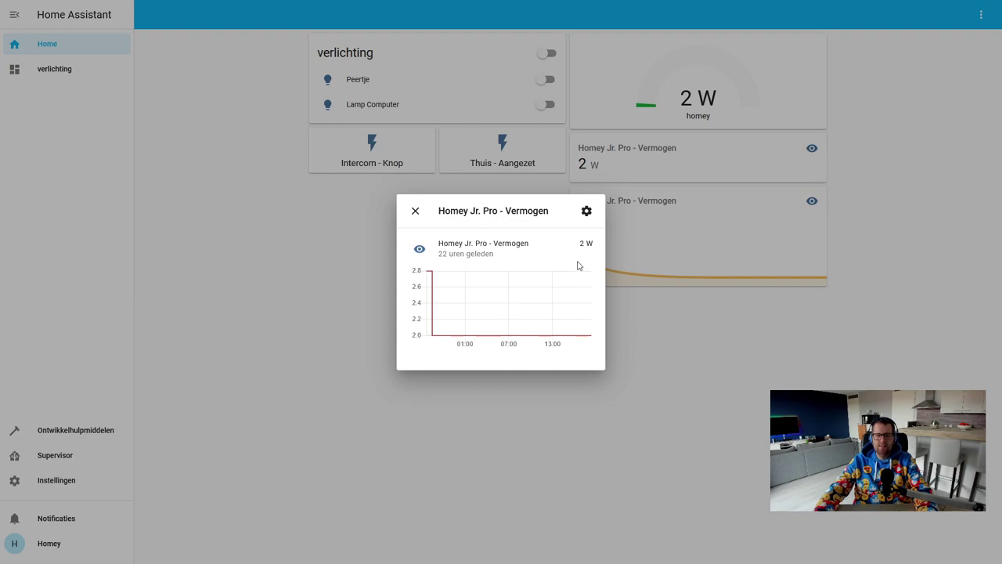
pyautogui.click(586, 212)
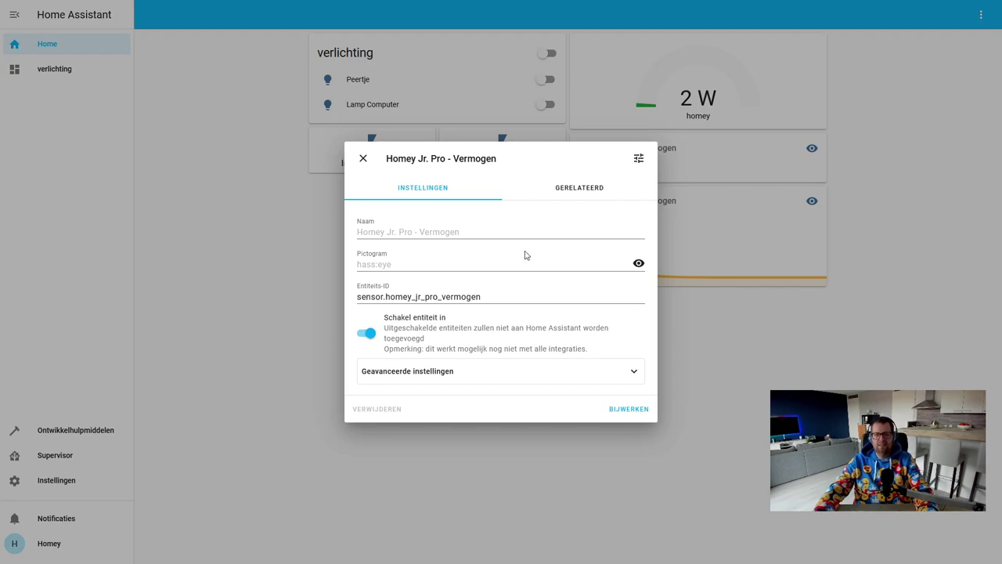
pyautogui.click(631, 410)
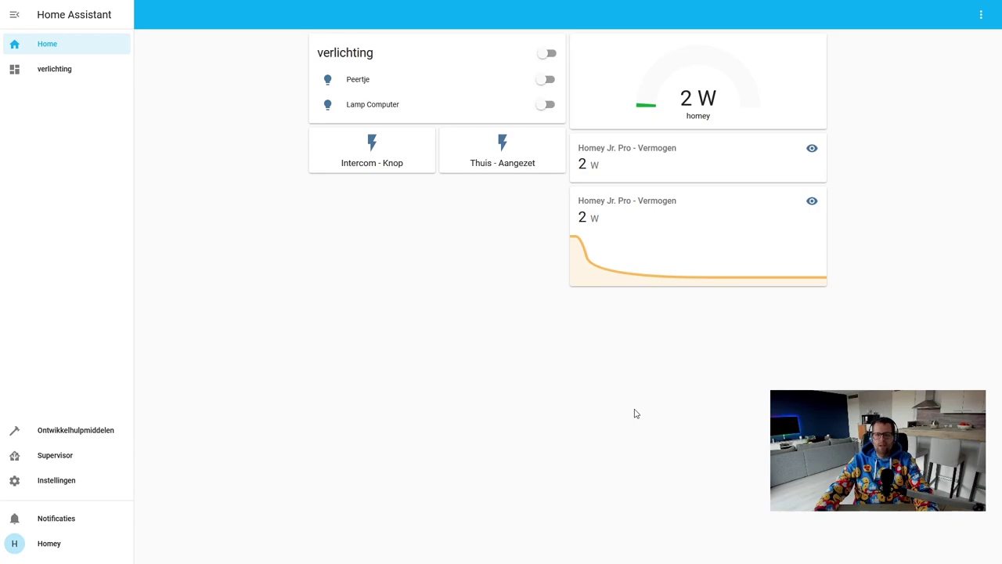